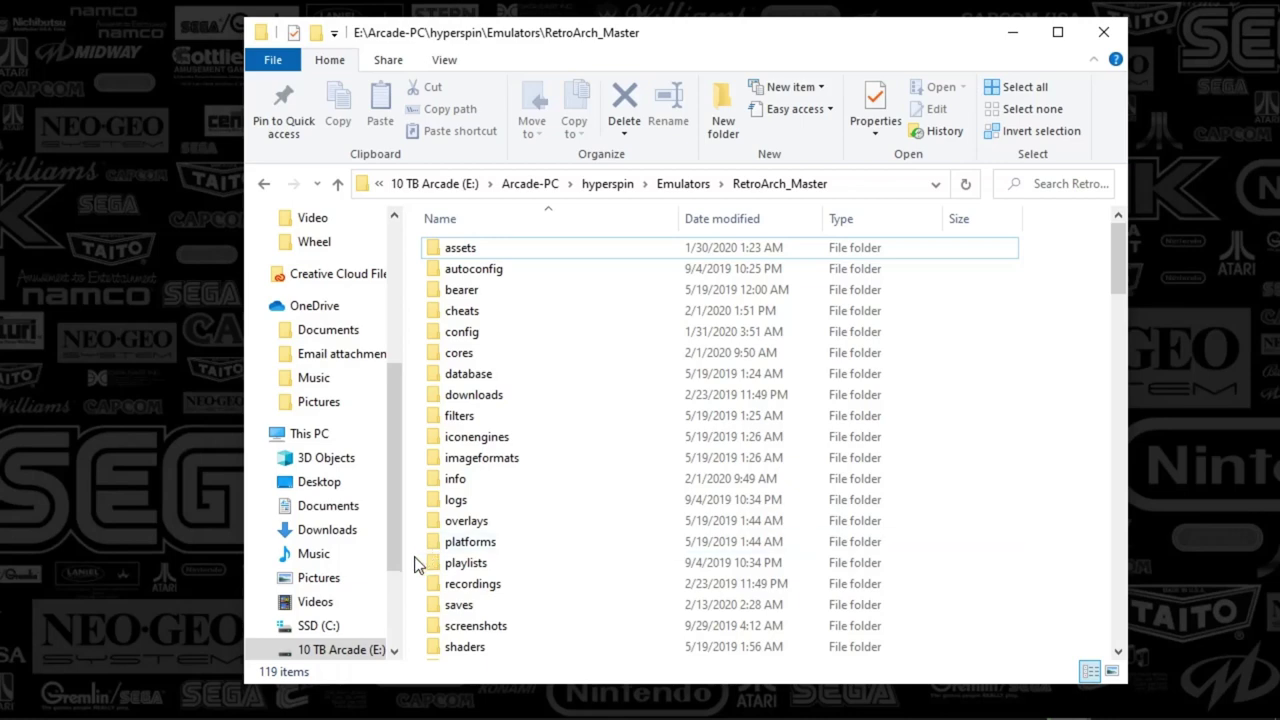
Step: Switch to RocketLauncherUI and select Dynamite Cop! (USA) in the Sega Dreamcast games list
scroll(417, 567, "down", 7)
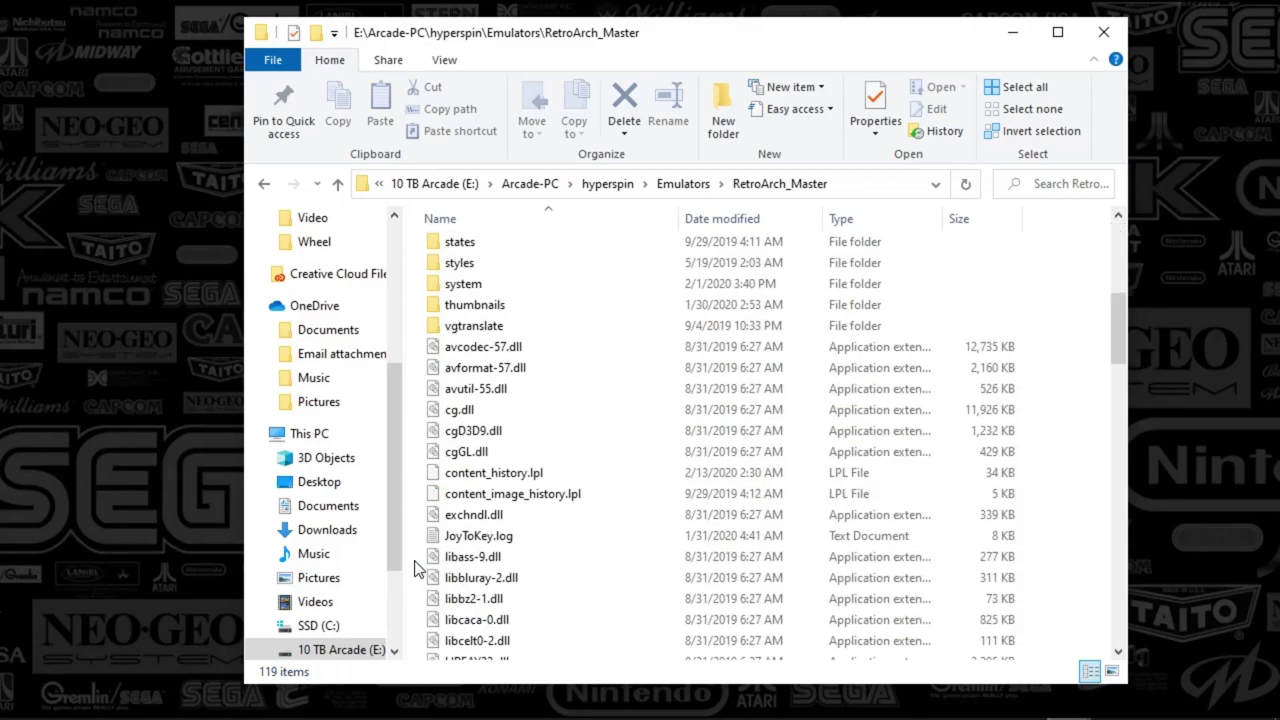
scroll(430, 530, "up", 7)
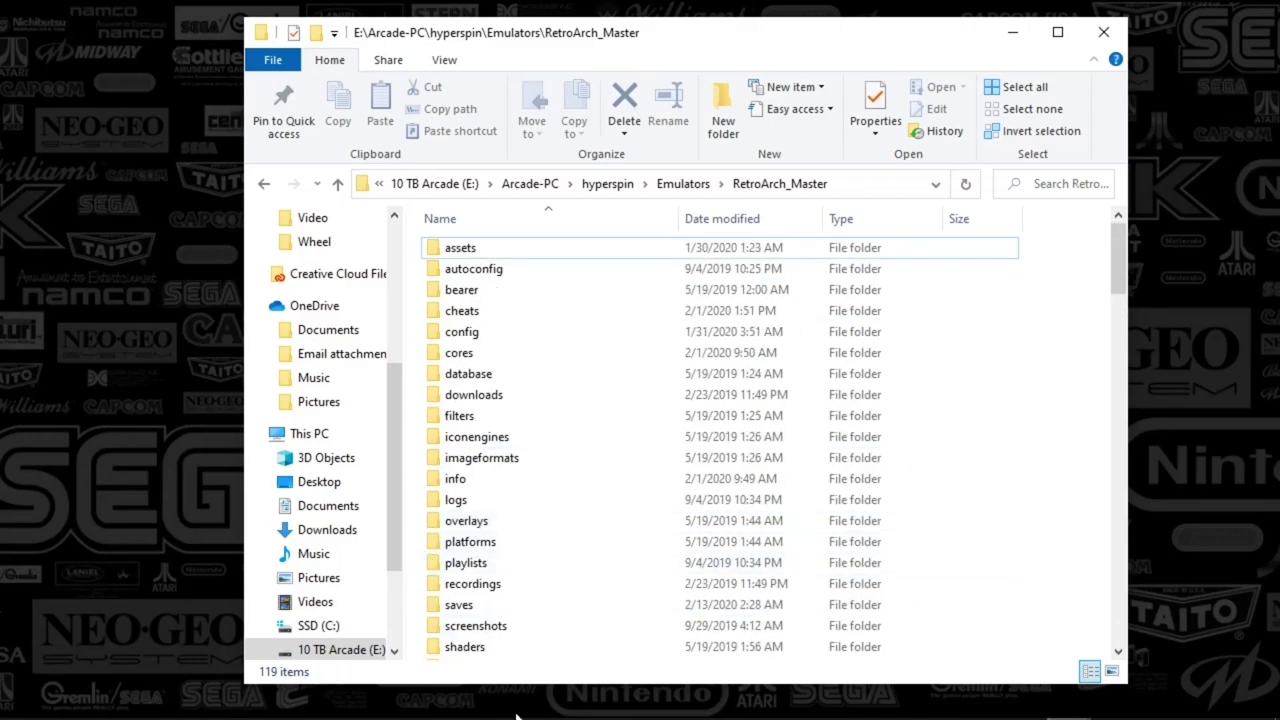
left_click(576, 702)
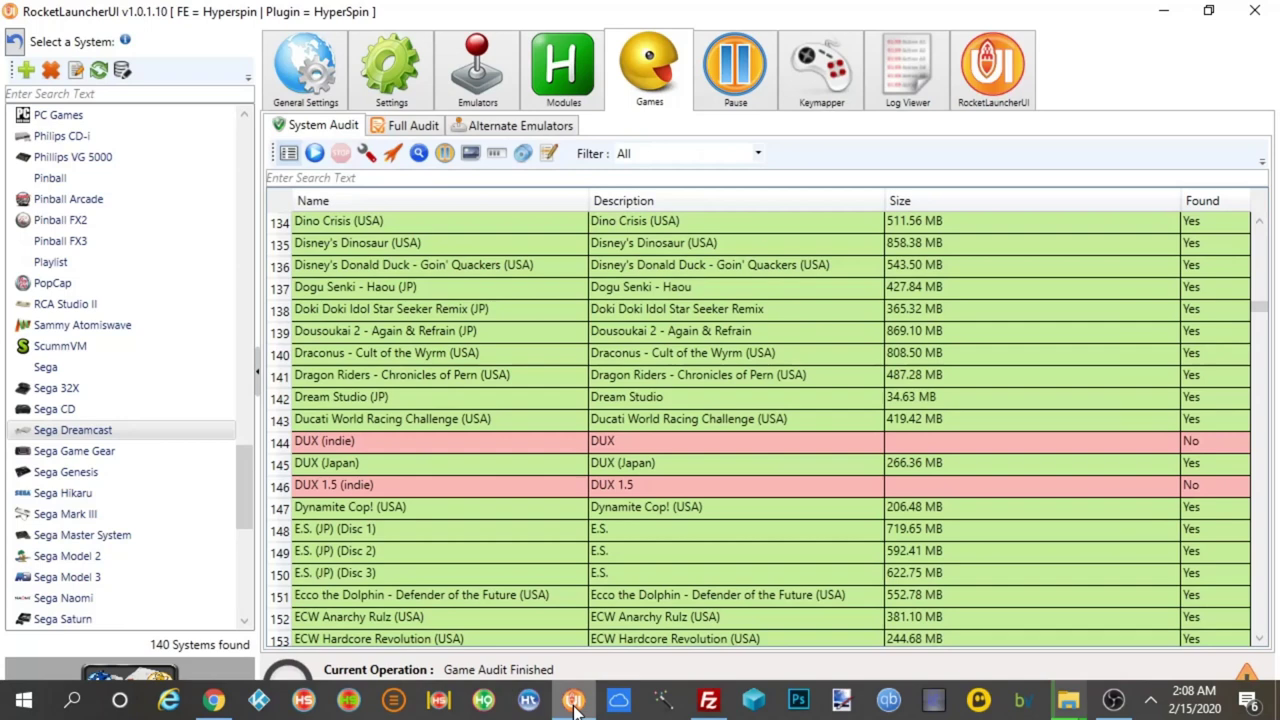
left_click(420, 511)
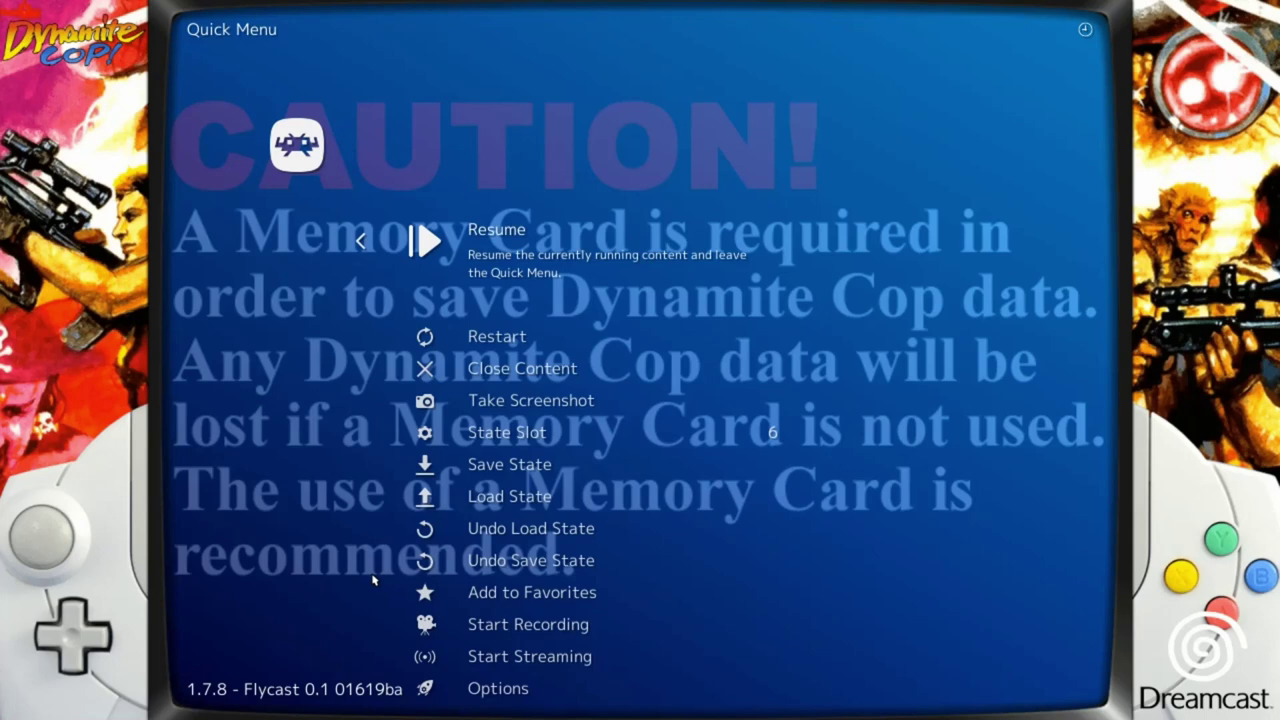
Step: Leave RetroArch's Quick Menu and open the Input settings
key("BackSpace")
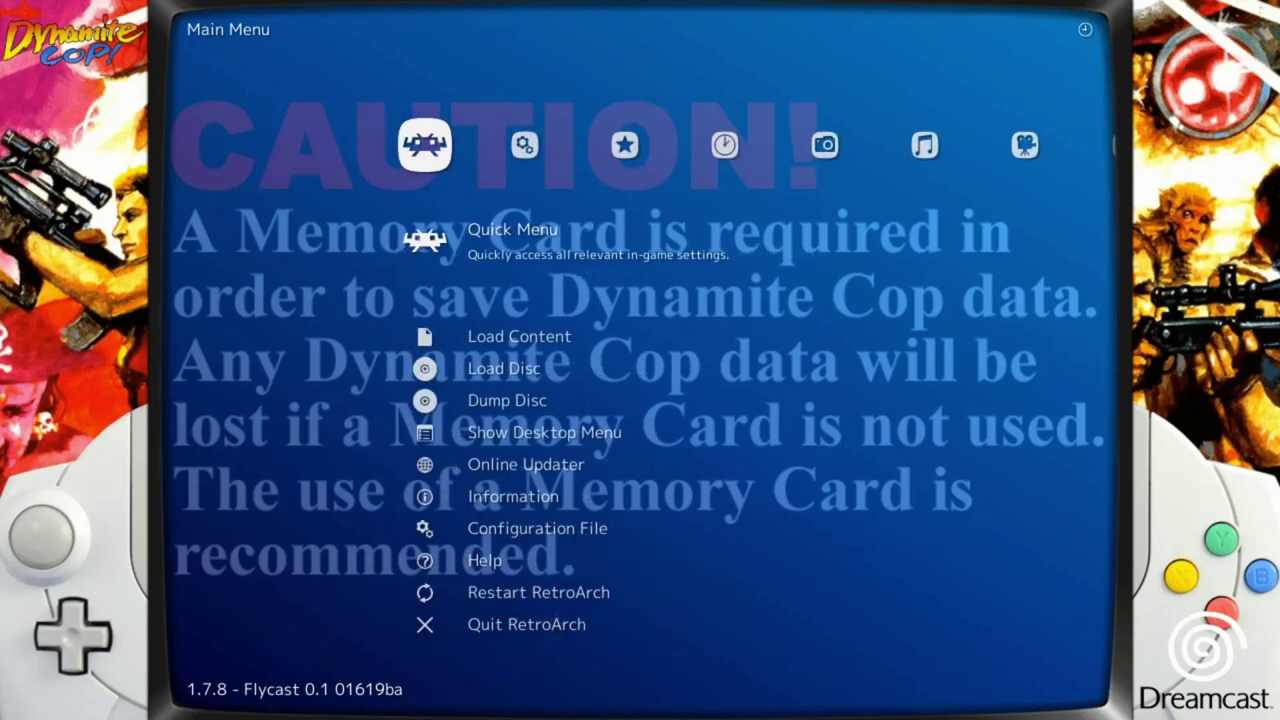
key("Right")
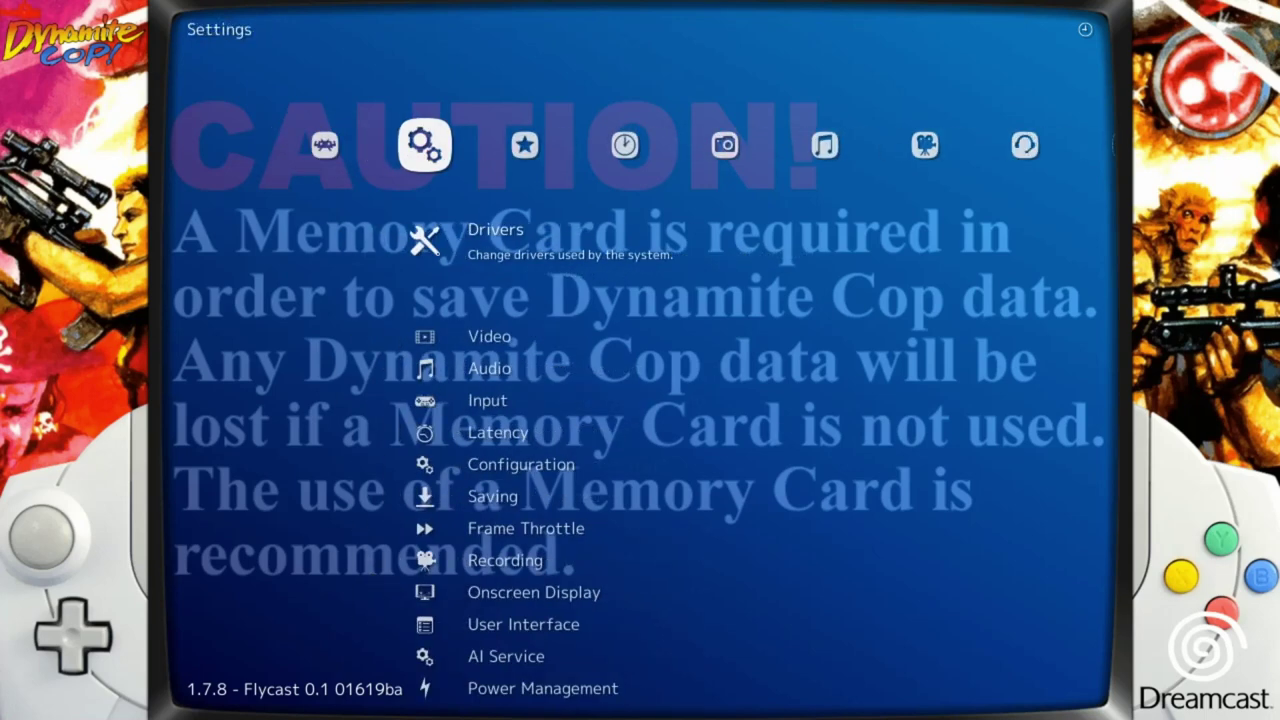
key("Right")
key("Left")
key("Down")
key("Down")
key("Down")
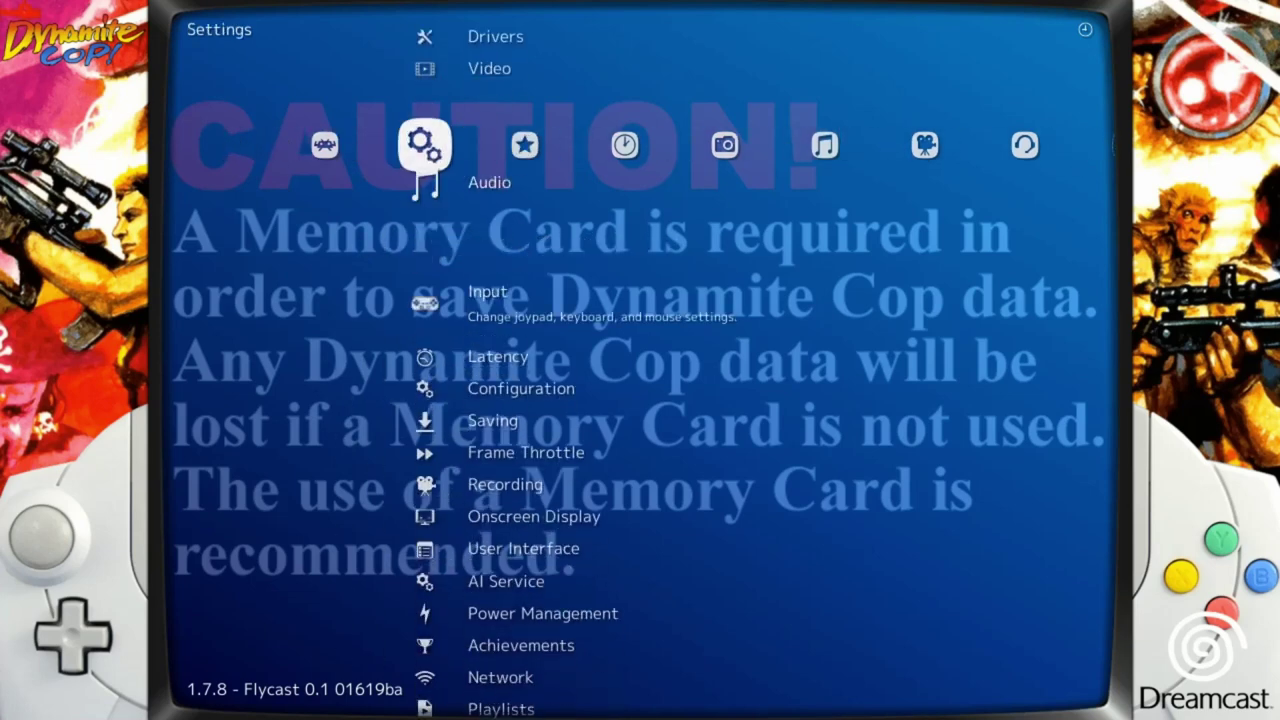
key("Return")
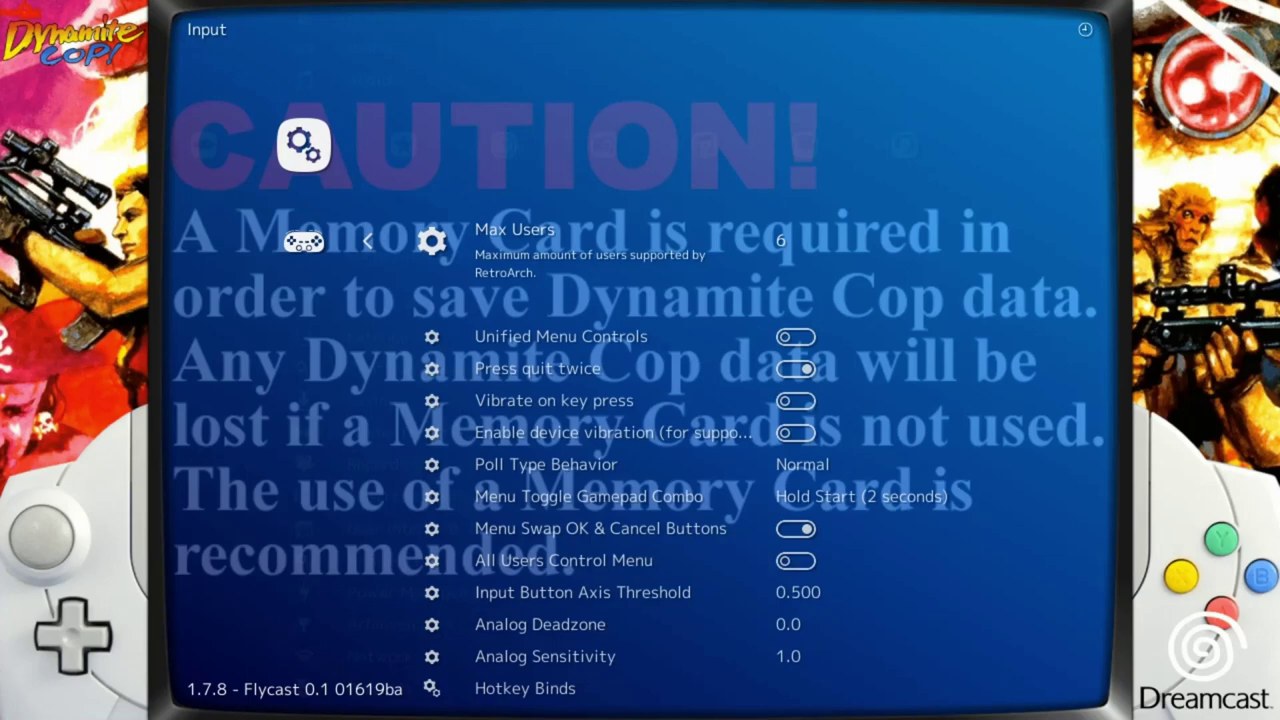
Step: Open the User 1 Binds within the Input settings
key("Down")
key("Down")
key("Down")
key("Down")
key("Down")
key("Down")
key("Down")
key("Down")
key("Down")
key("Down")
key("Down")
key("Down")
key("Down")
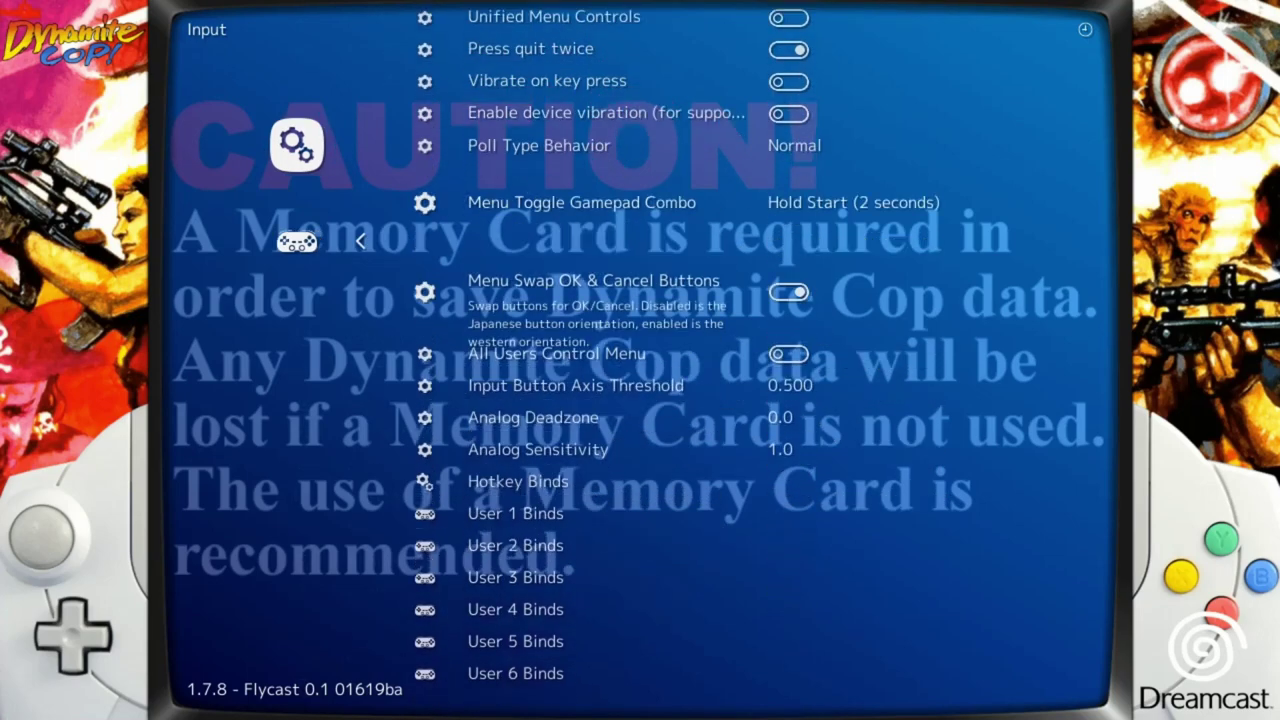
key("Up")
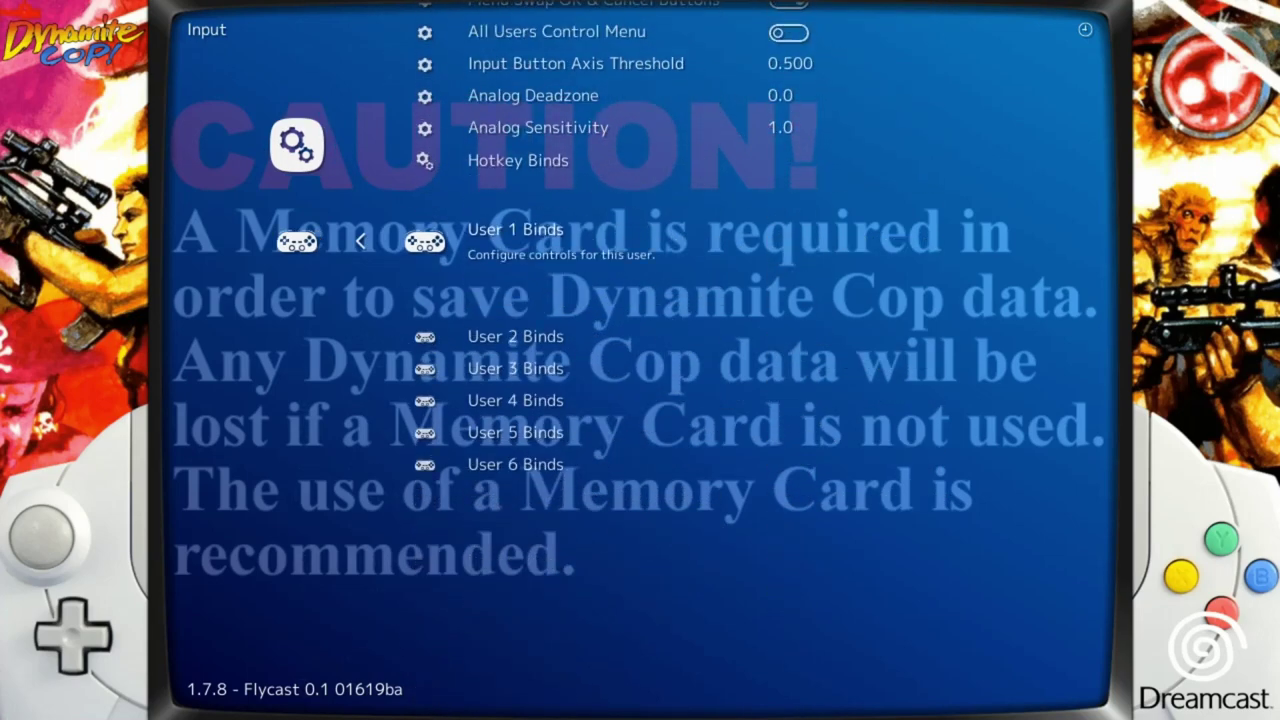
key("Return")
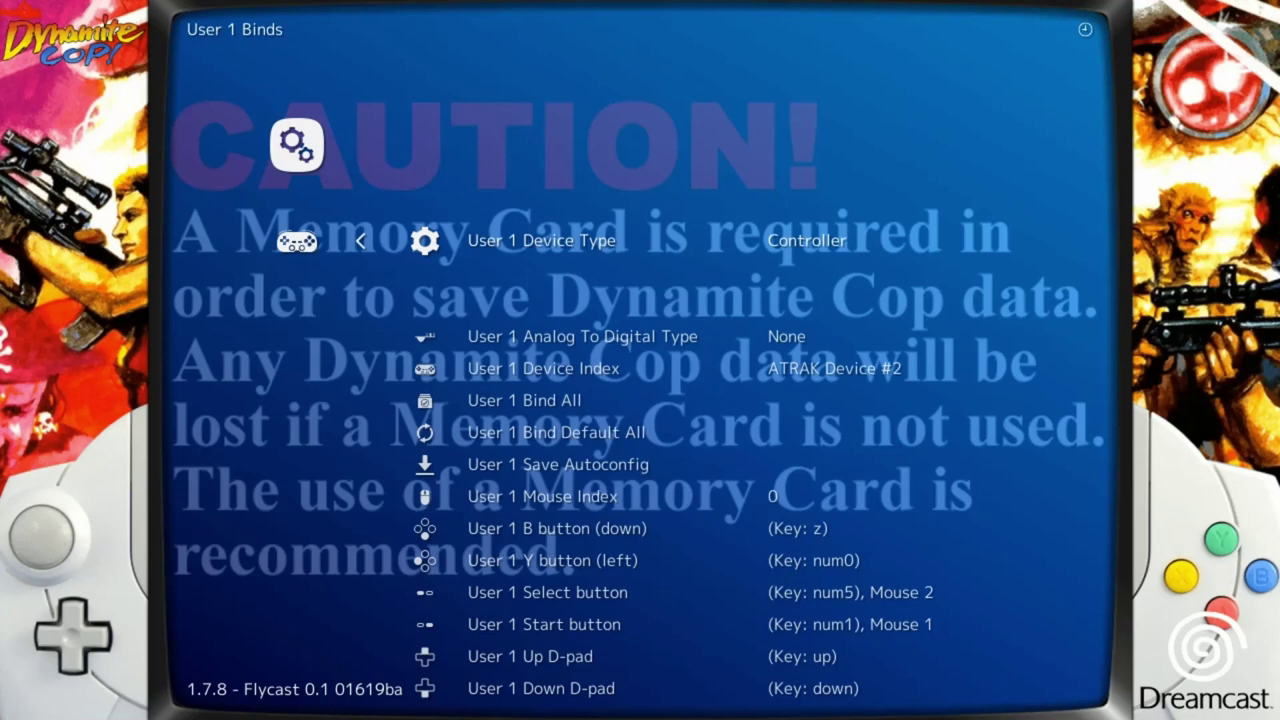
Step: Examine the keyboard and mouse assignments for User 1, from device type down to the triggers, and return to the main settings
key("Down")
key("Down")
key("Down")
key("Down")
key("Down")
key("Down")
key("Down")
key("Down")
key("Down")
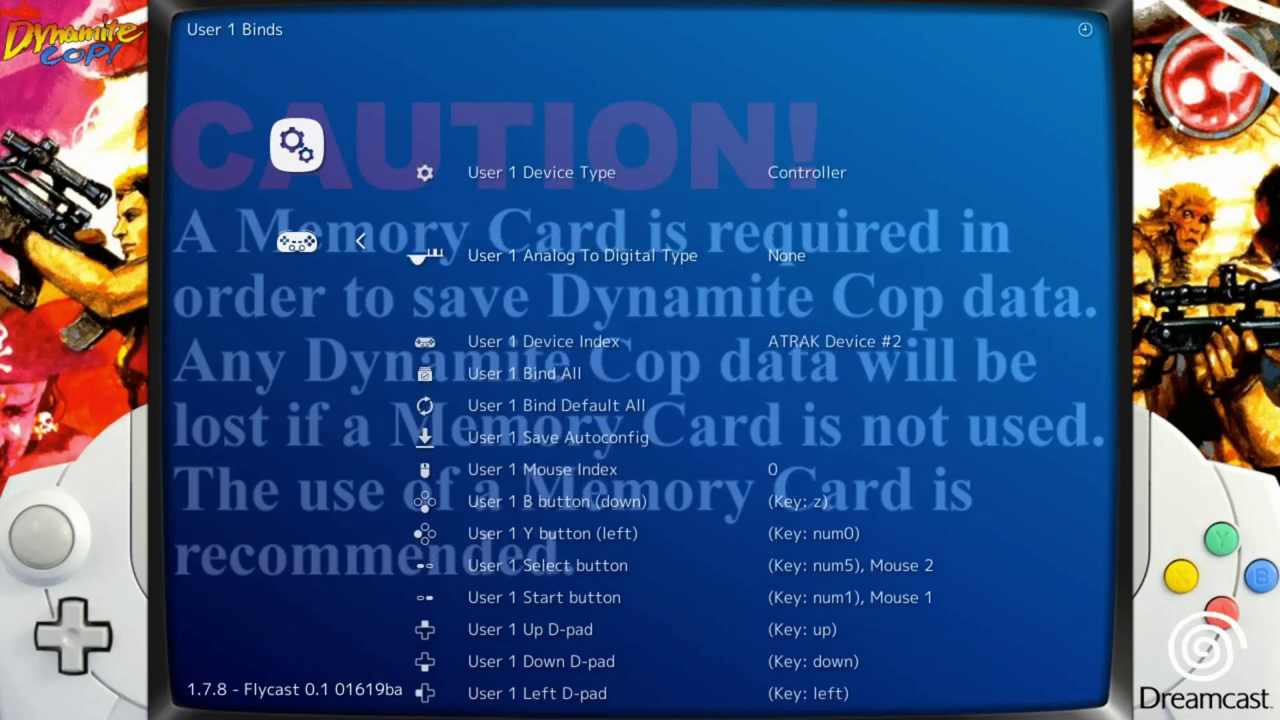
key("Down")
key("Down")
key("Down")
key("Down")
key("Down")
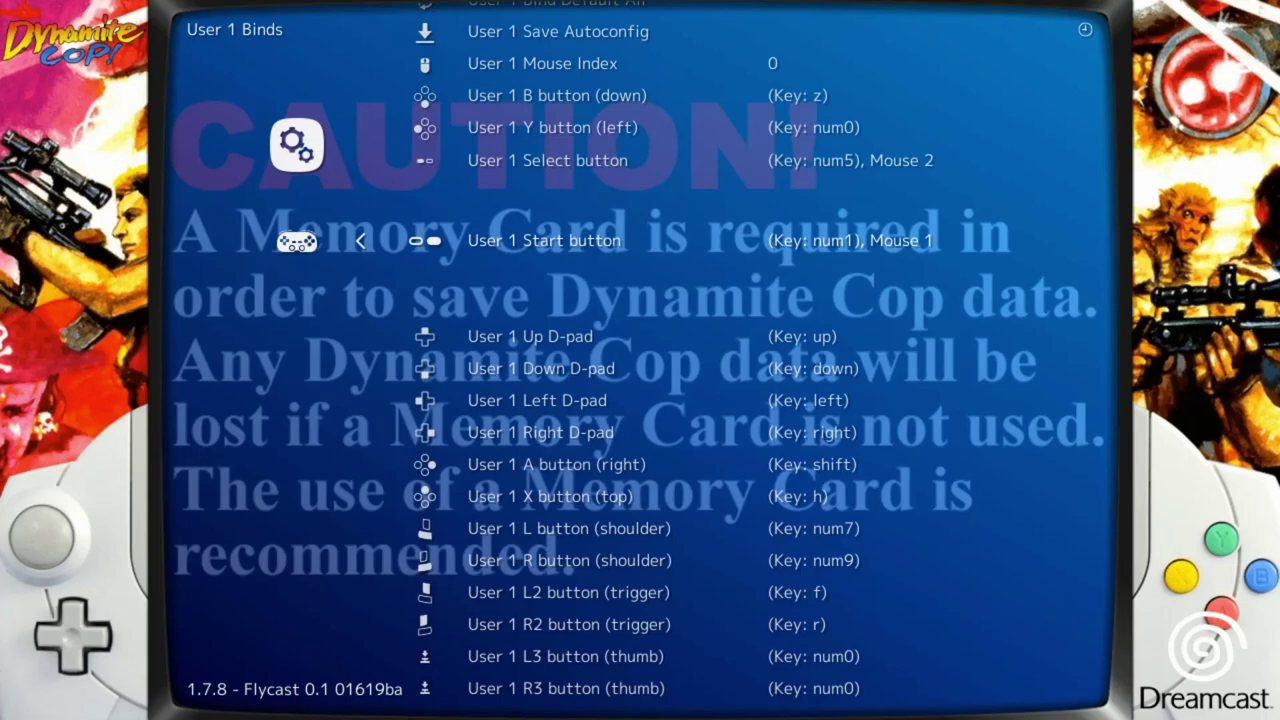
key("Down")
key("Down")
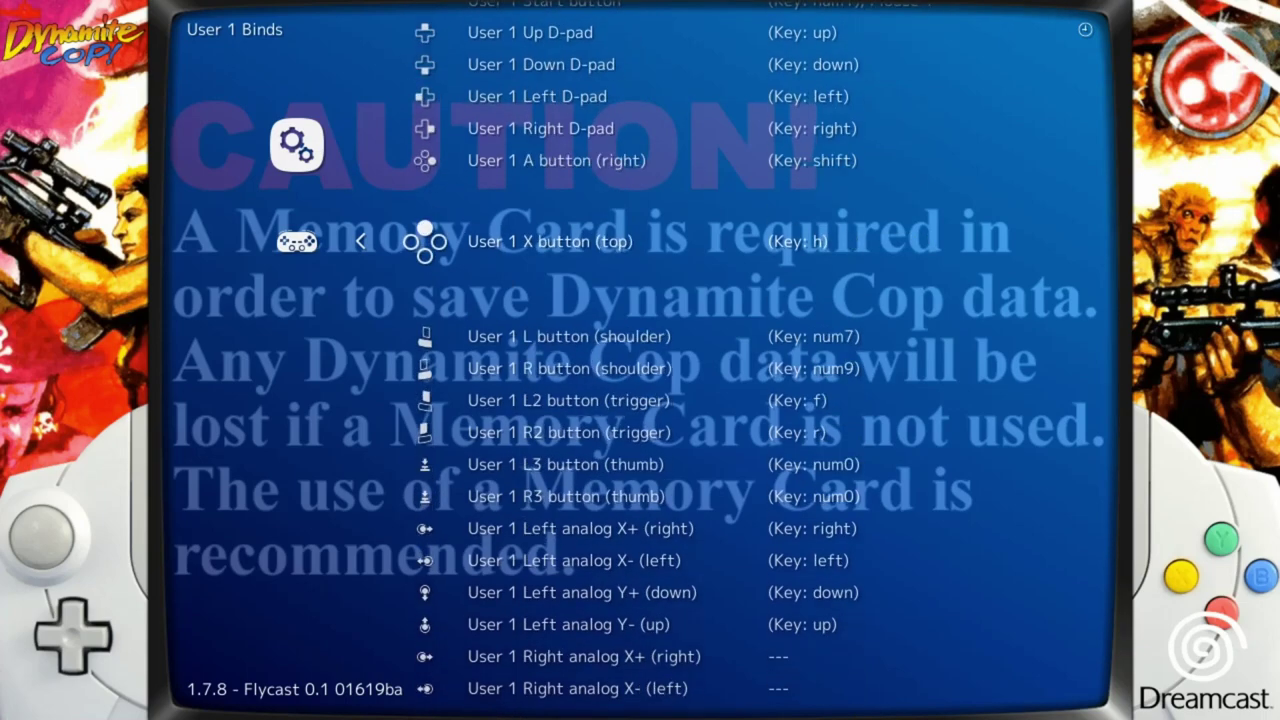
key("Down")
key("Down")
key("Down")
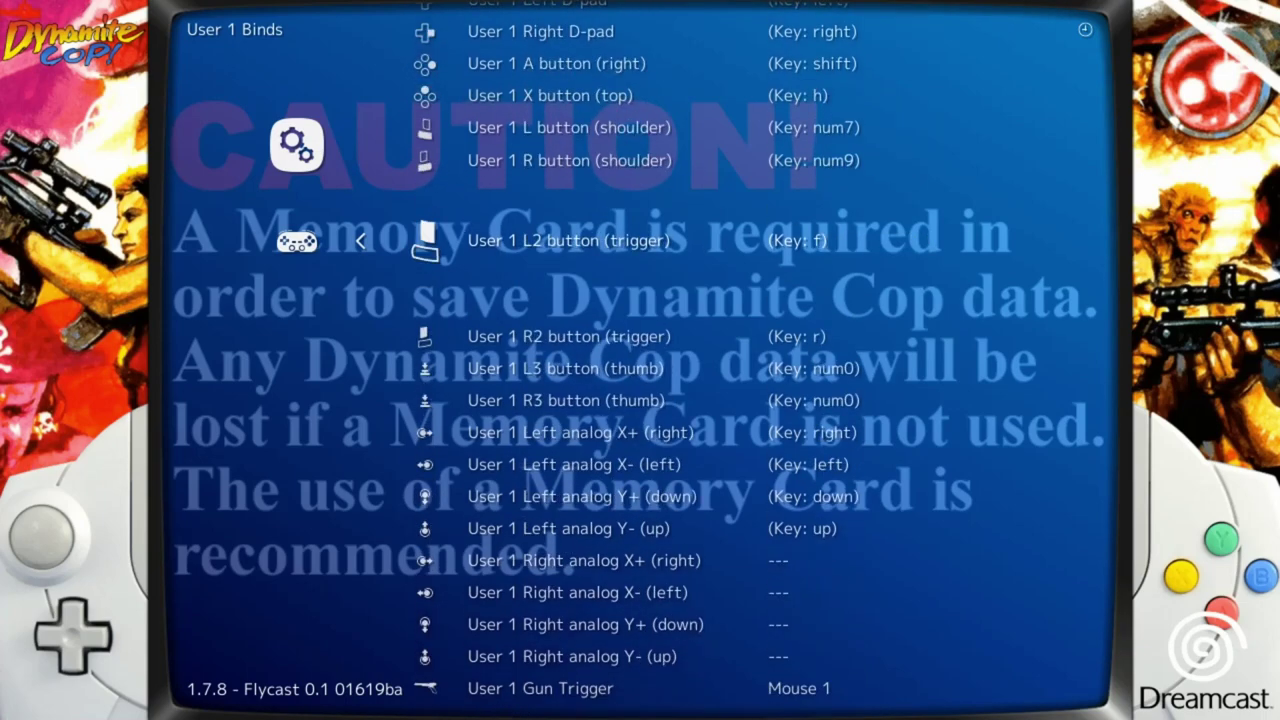
key("Up")
key("Up")
key("Up")
key("Up")
key("Up")
key("Up")
key("Up")
key("Up")
key("Up")
key("Up")
key("Up")
key("Up")
key("Up")
key("Up")
key("Up")
key("Up")
key("Up")
key("Up")
key("Up")
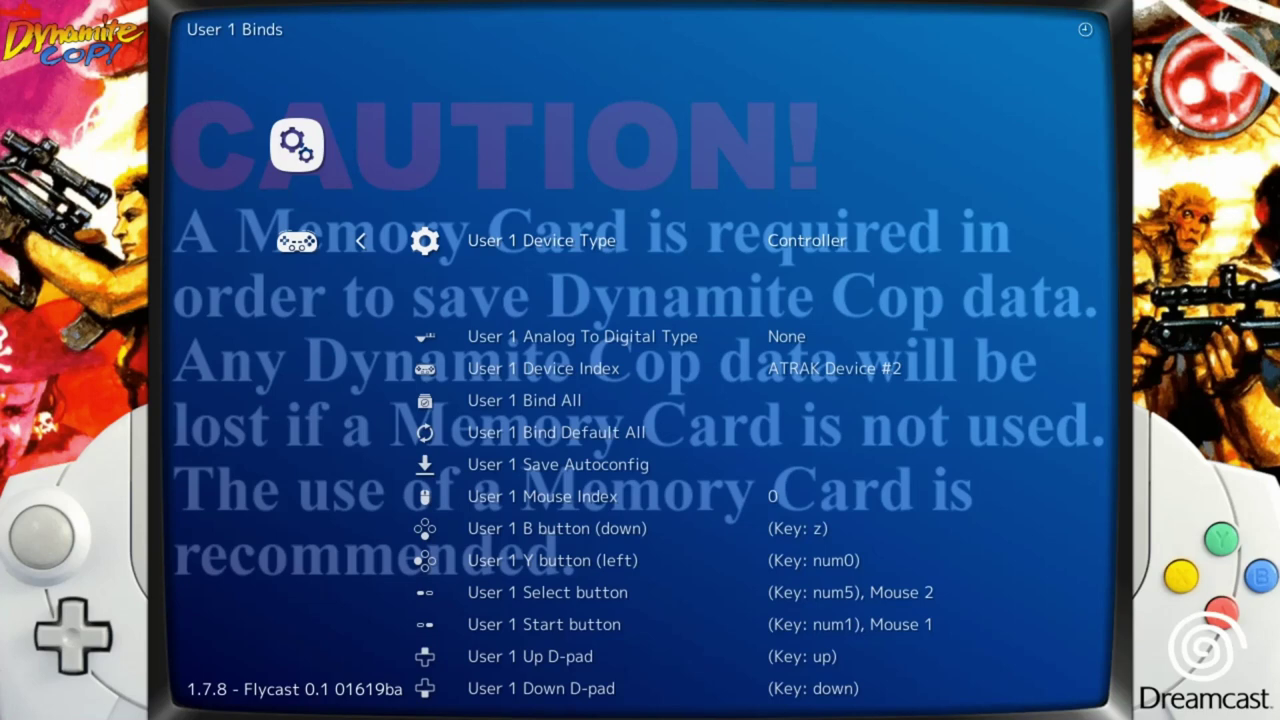
key("BackSpace")
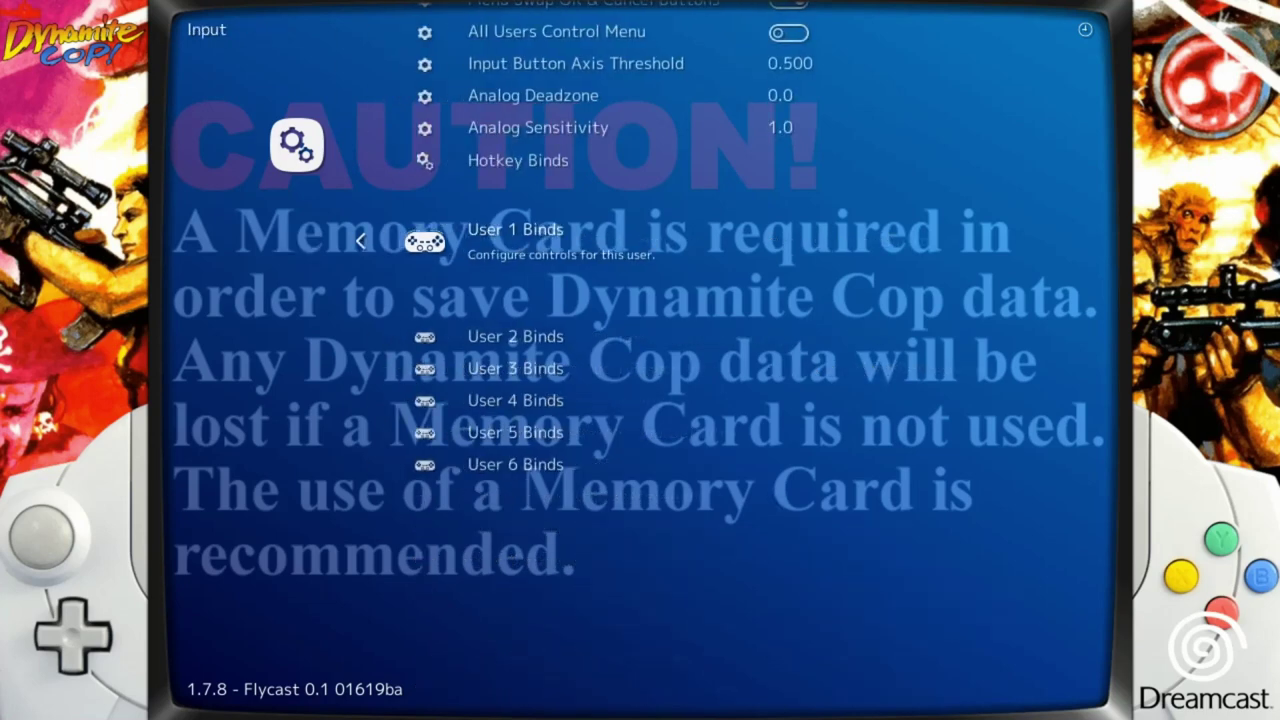
key("BackSpace")
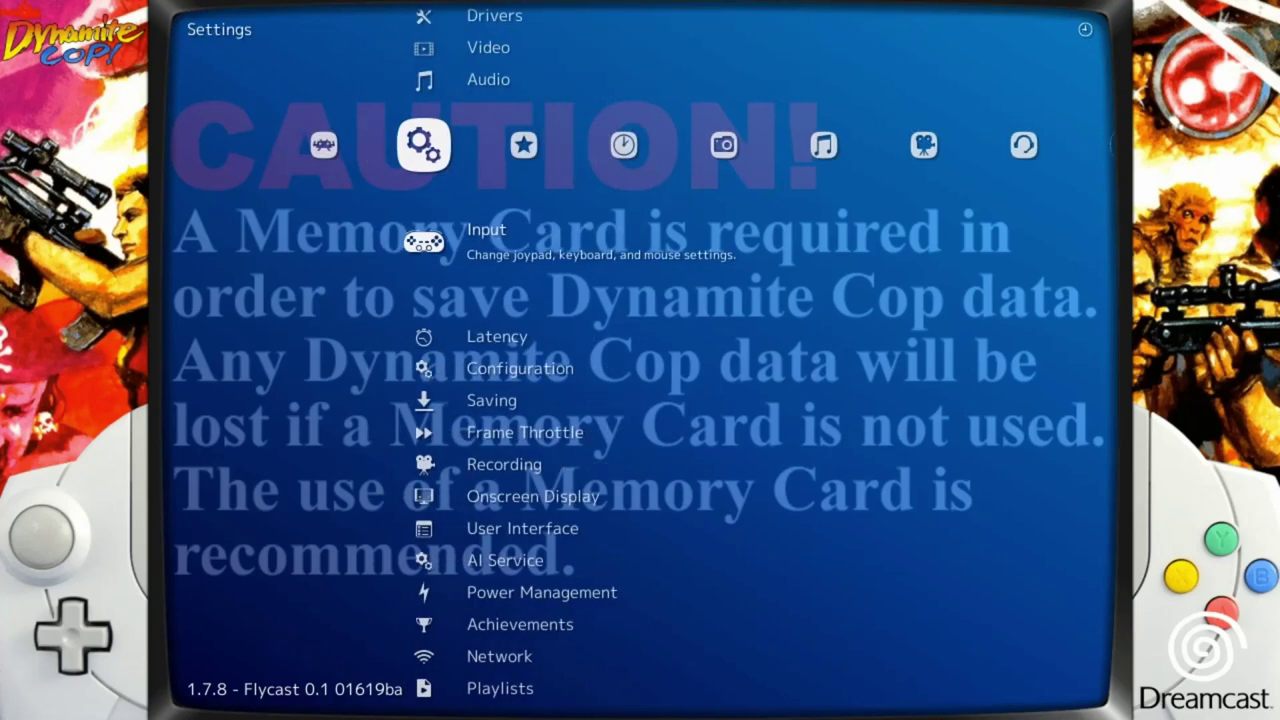
Step: Open the Controls settings for the running game from the Quick Menu
key("Left")
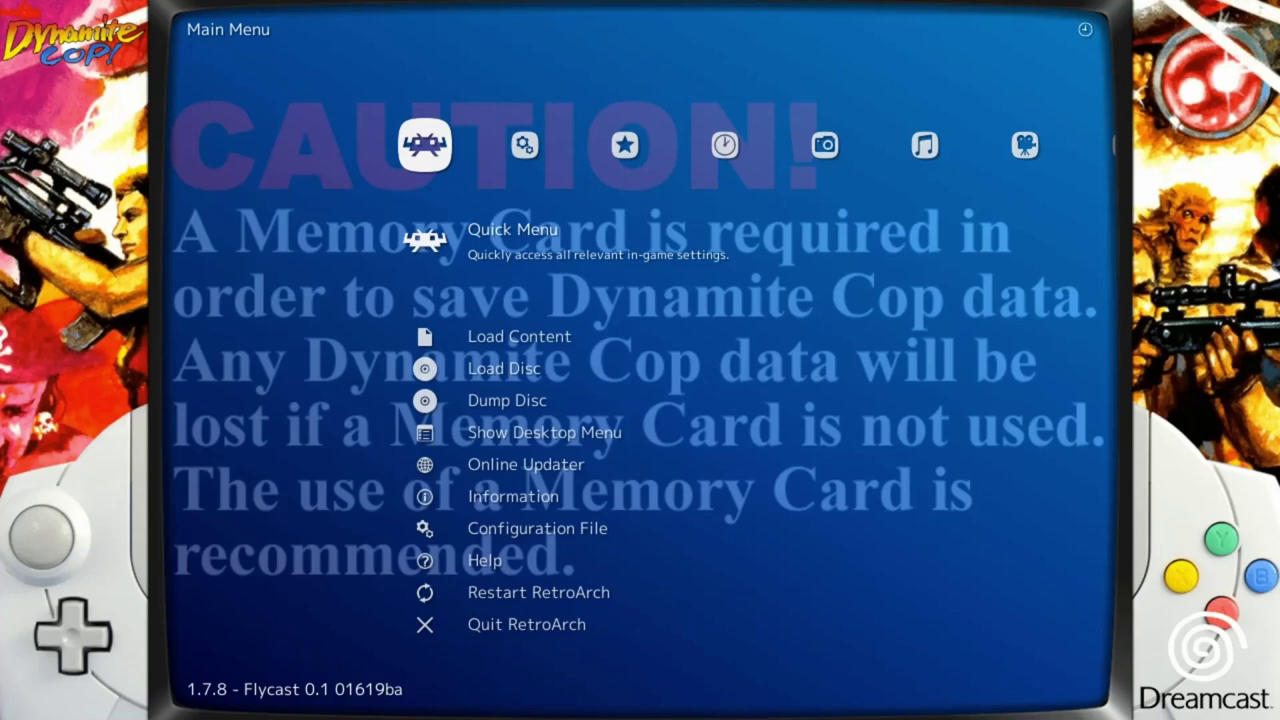
key("Return")
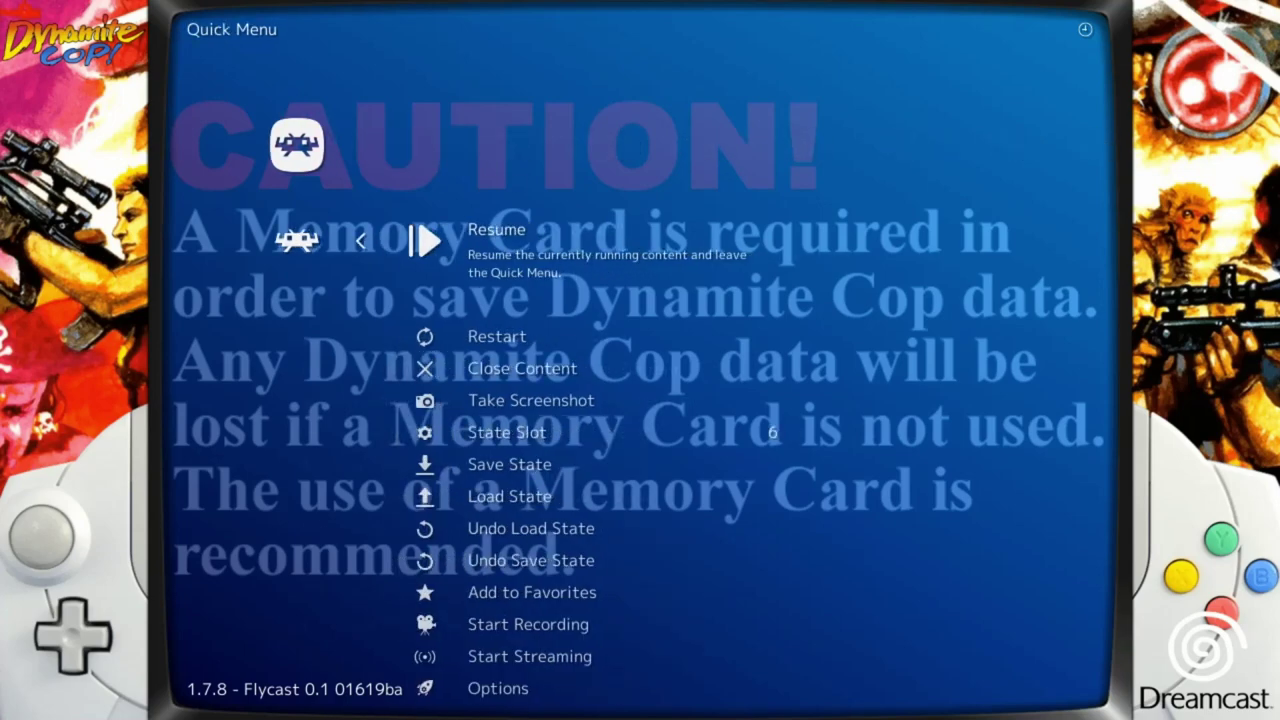
key("Down")
key("Down")
key("Down")
key("Down")
key("Down")
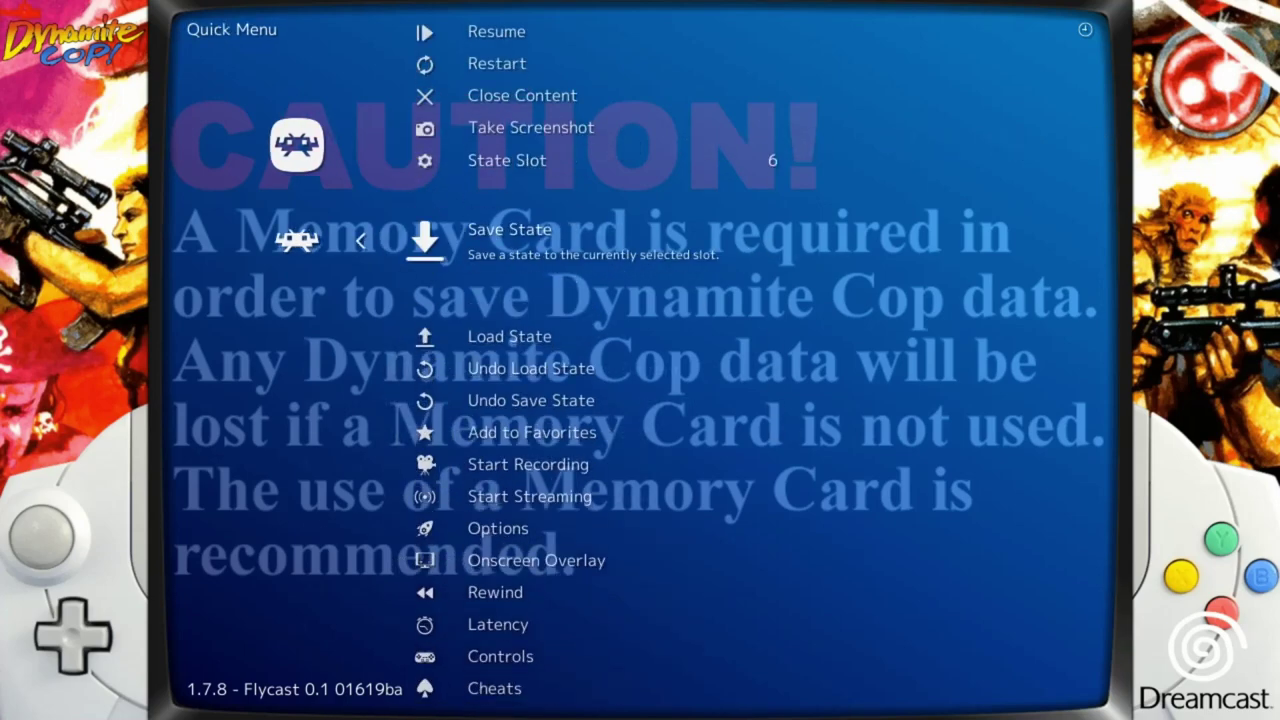
key("Down")
key("Down")
key("Down")
key("Down")
key("Down")
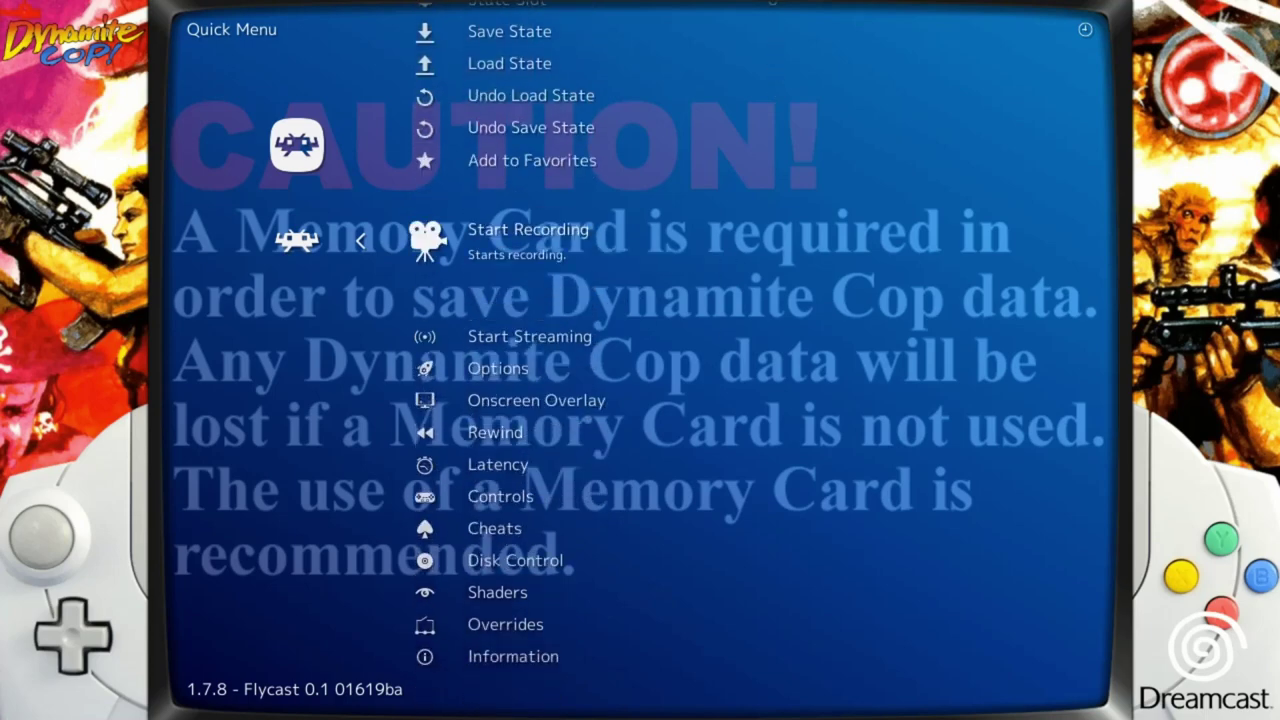
key("Down")
key("Down")
key("Down")
key("Down")
key("Down")
key("Down")
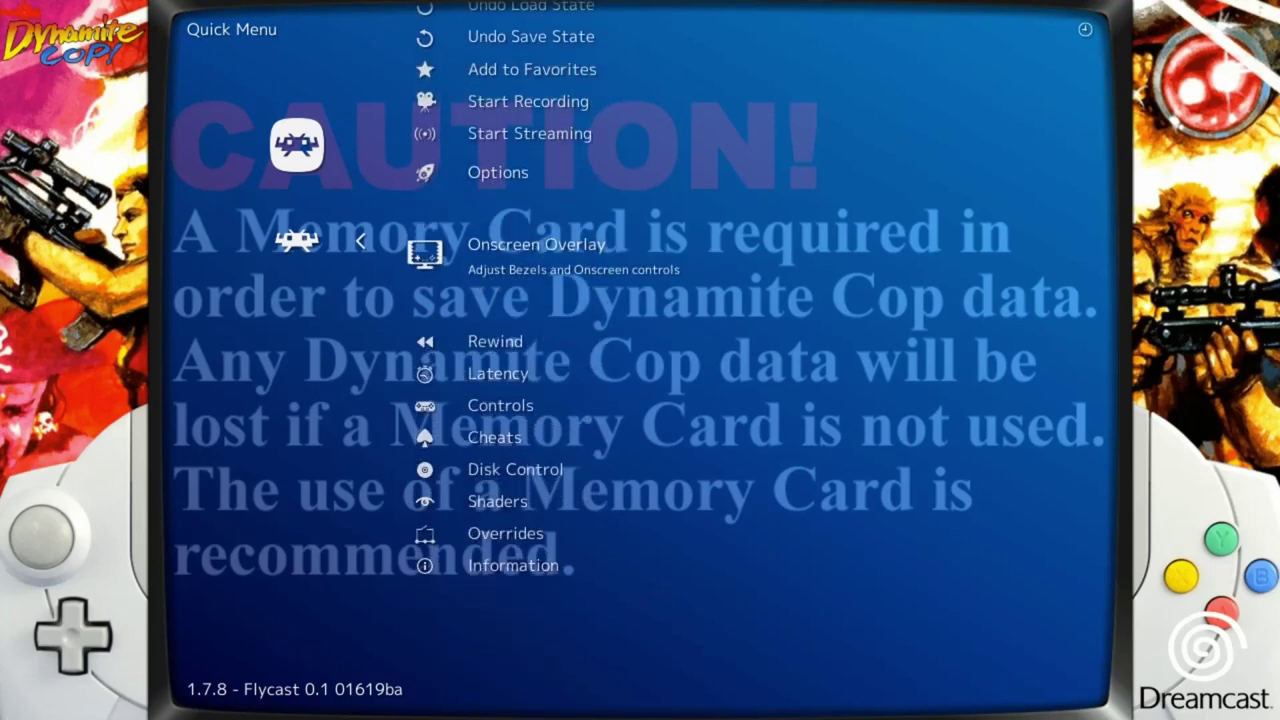
key("Return")
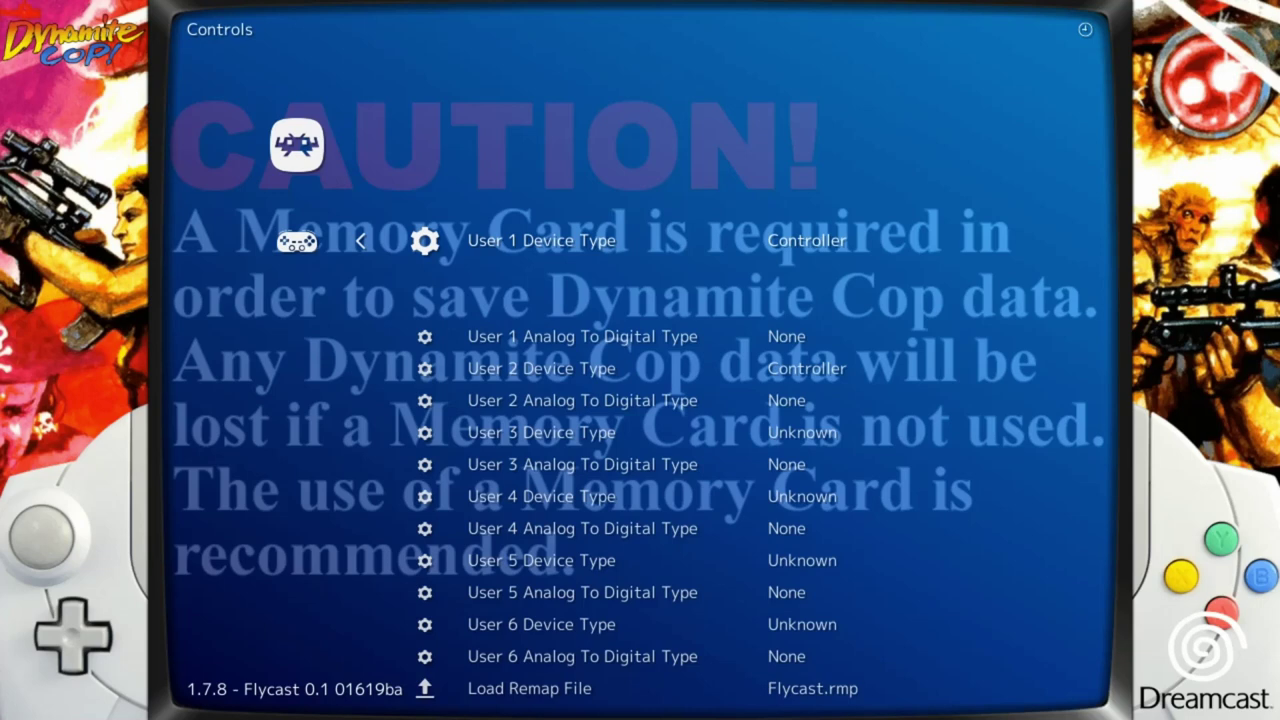
Step: Look through the available User 1 Device Type options, ending on Controller
key("Down")
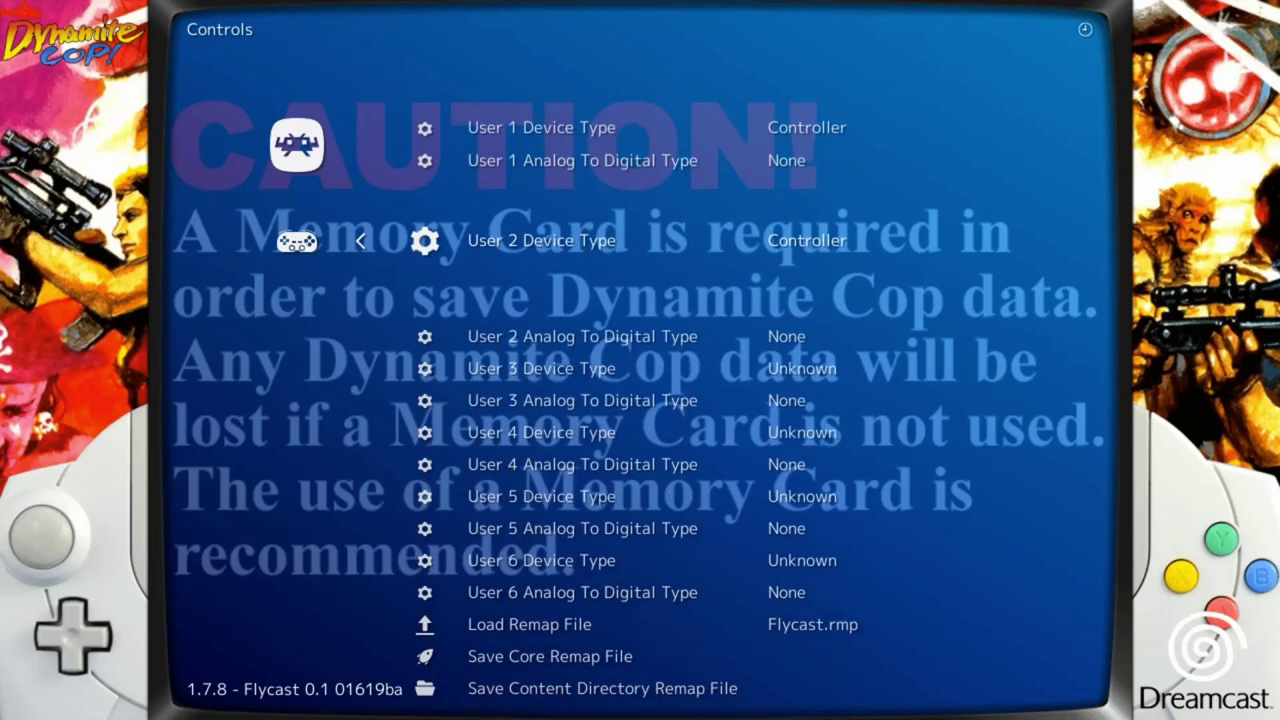
key("Up")
key("Up")
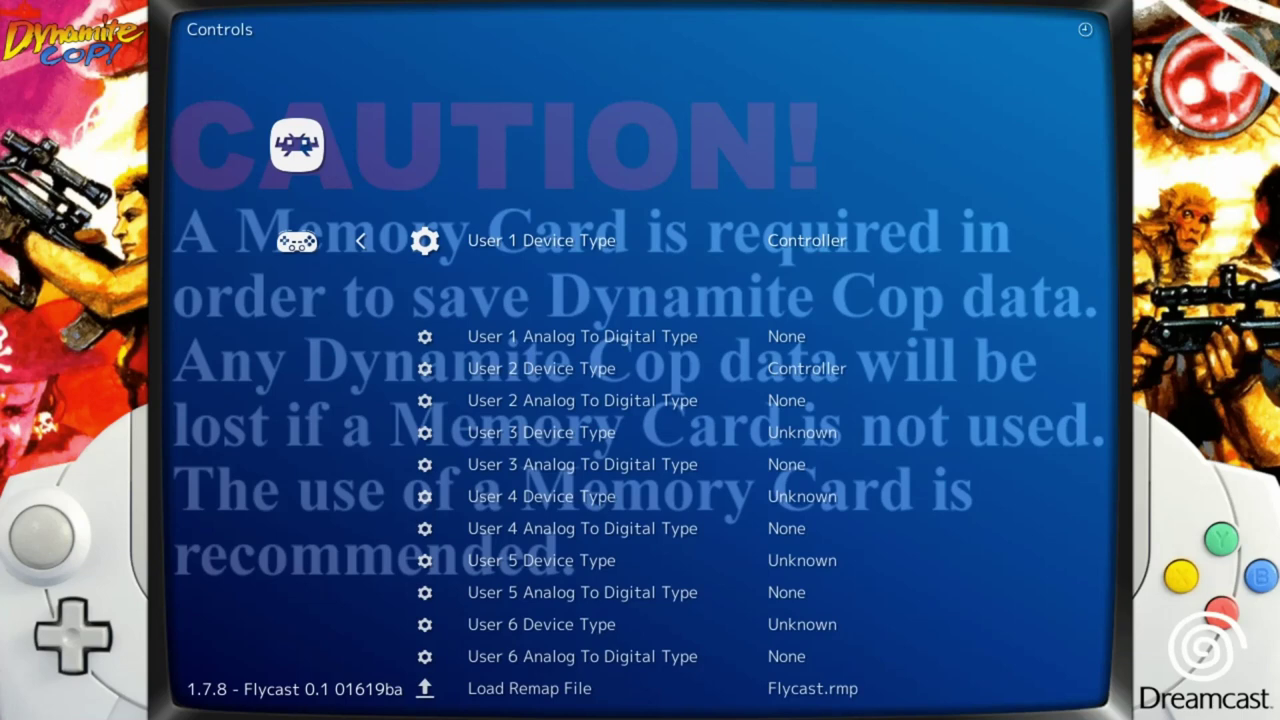
key("Left")
key("Left")
key("Left")
key("Left")
key("Left")
key("Right")
key("Left")
key("Left")
key("Left")
key("Left")
key("Down")
key("Down")
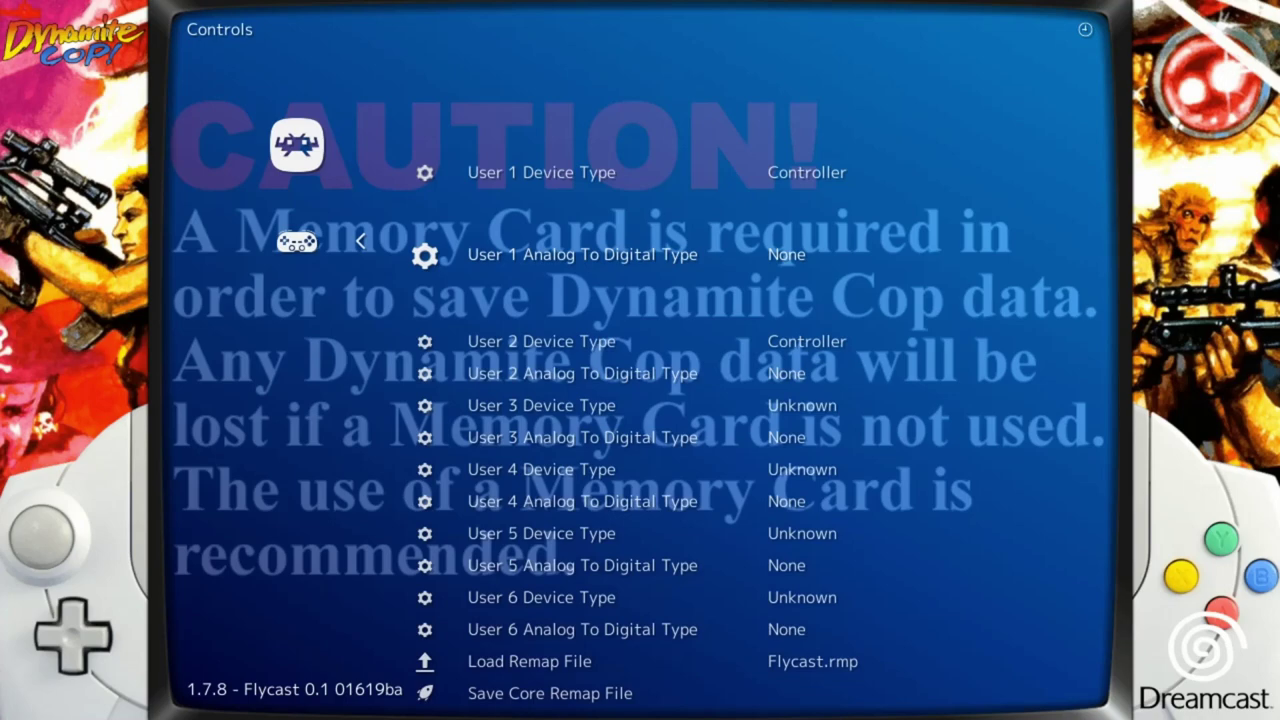
key("Up")
key("Up")
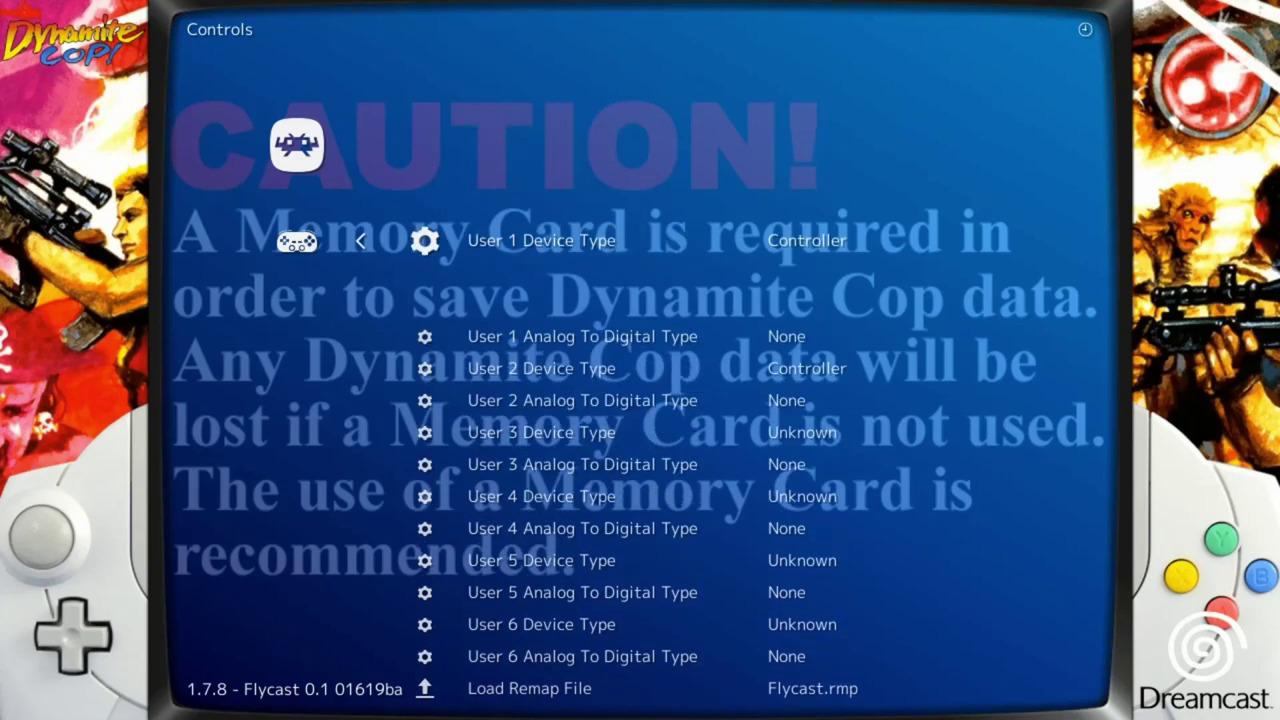
key("Down")
key("Down")
key("Up")
key("Up")
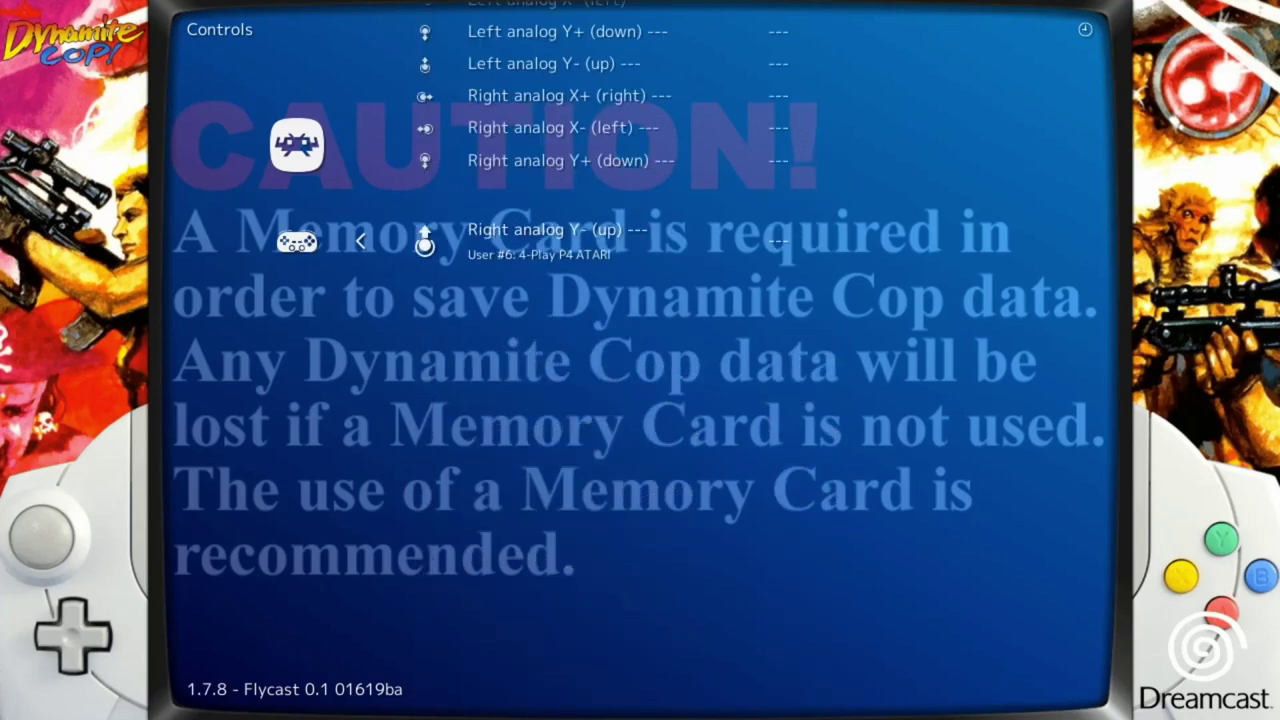
key("Down")
key("Down")
key("Down")
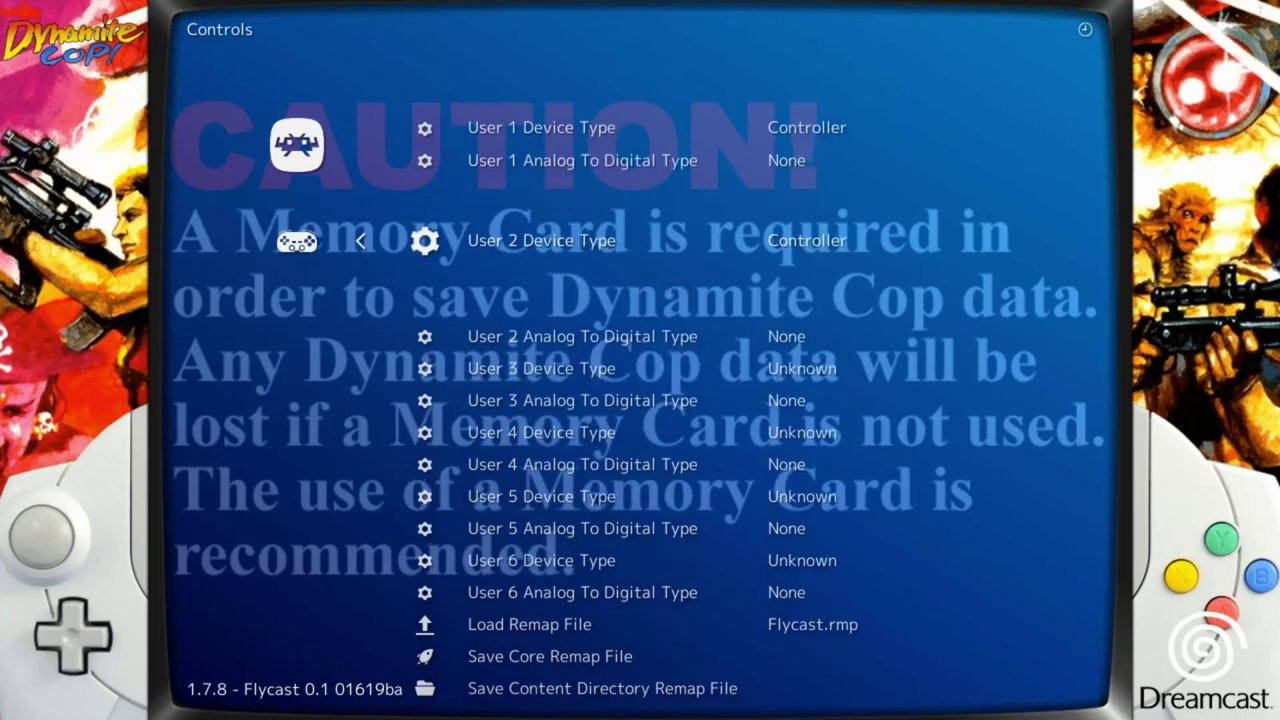
key("Up")
key("Up")
key("Down")
key("Down")
key("Down")
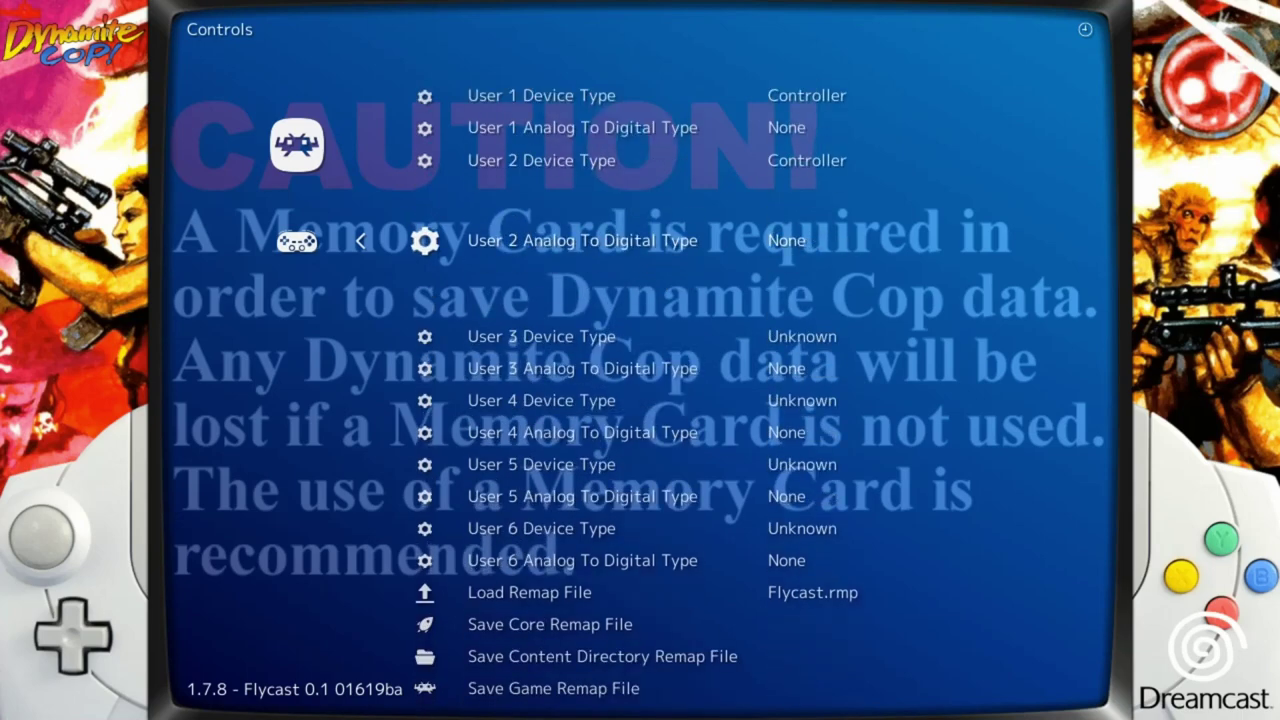
Step: Examine the remap file options and User 1's button remapping for the Flycast core
key("Down")
key("Down")
key("Down")
key("Down")
key("Down")
key("Down")
key("Down")
key("Down")
key("Down")
key("Down")
key("Down")
key("Down")
key("Down")
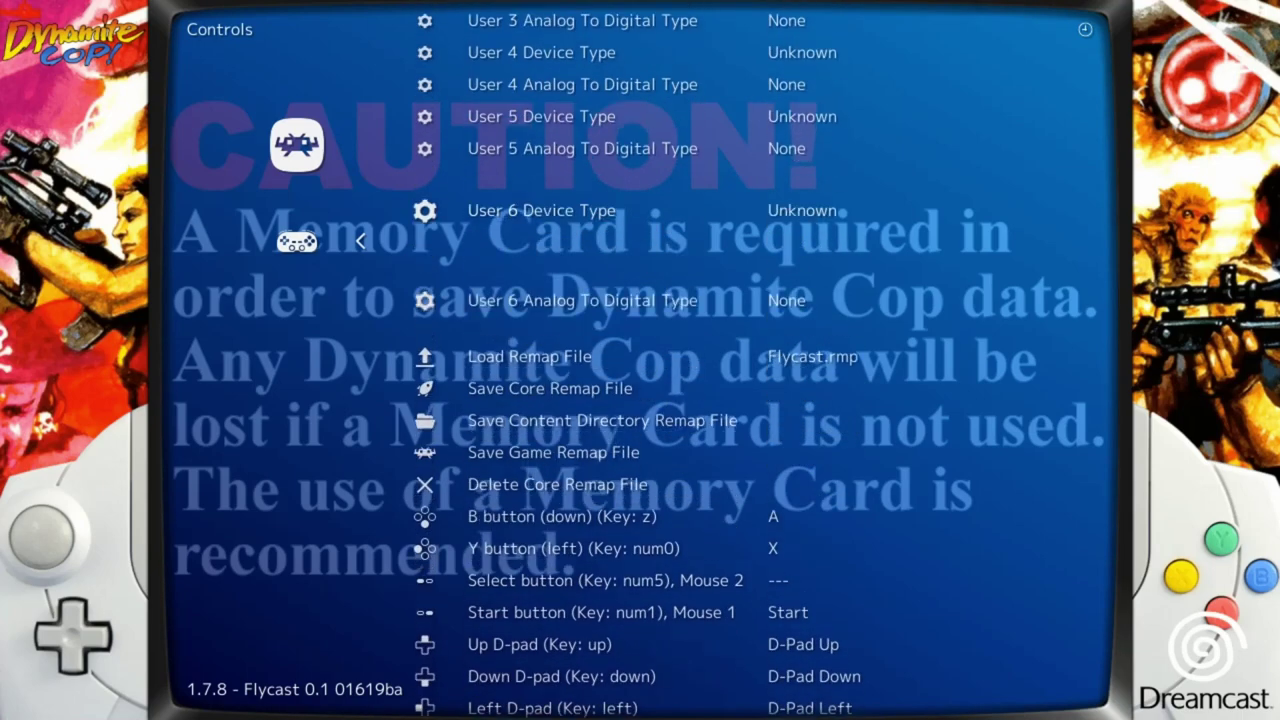
key("Down")
key("Down")
key("Down")
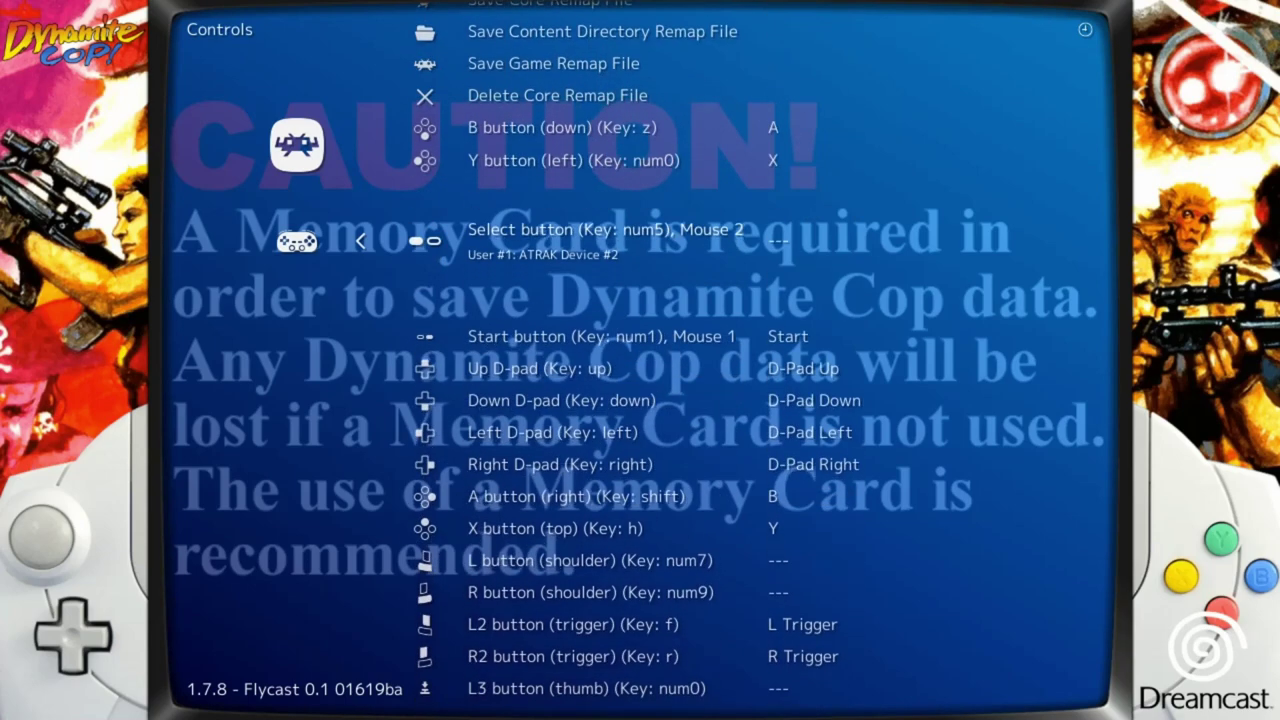
key("Down")
key("Down")
key("Down")
key("Down")
key("Down")
key("Down")
key("Down")
key("Down")
key("Down")
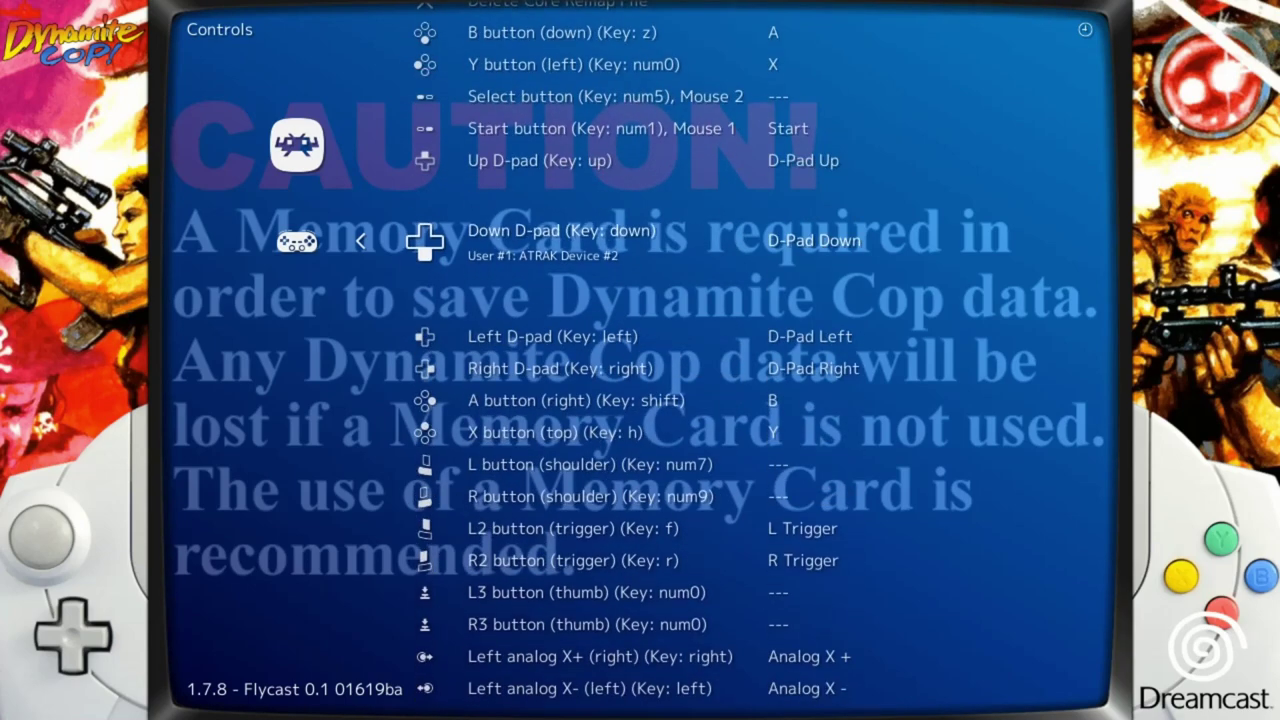
key("Down")
key("Down")
key("Down")
key("Down")
key("Down")
key("Down")
key("Down")
key("Down")
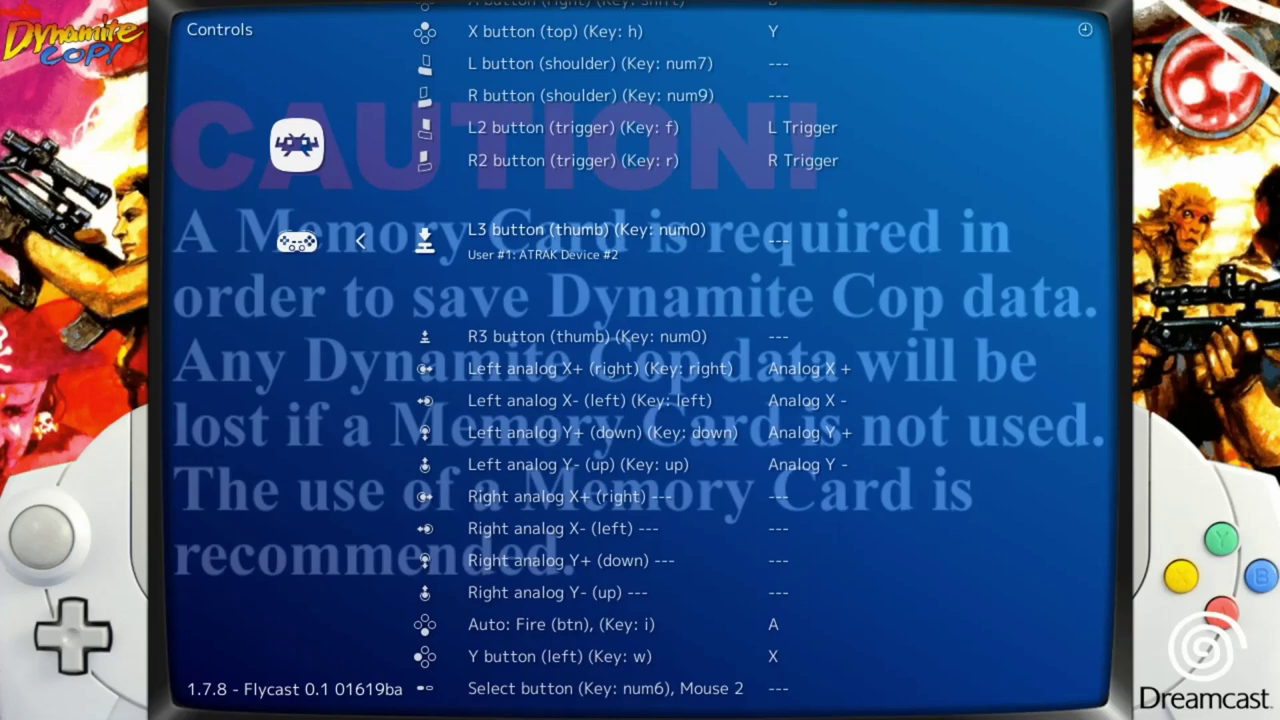
Step: Examine User 1's thumb button and analog stick mappings at the end of that user's list
key("Down")
key("Down")
key("Down")
key("Down")
key("Down")
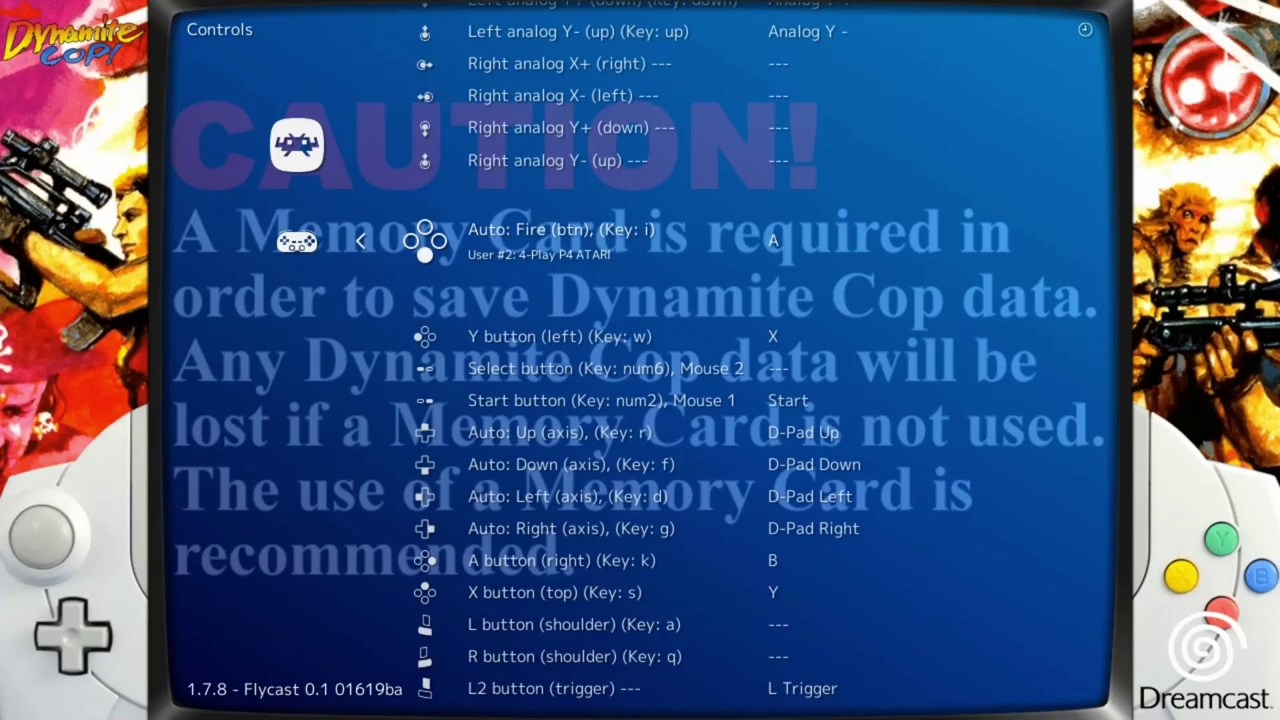
Step: Examine User 2's control mappings for the Flycast core, from the fire button down to the left analog stick
key("Down")
key("Down")
key("Down")
key("Down")
key("Down")
key("Down")
key("Down")
key("Down")
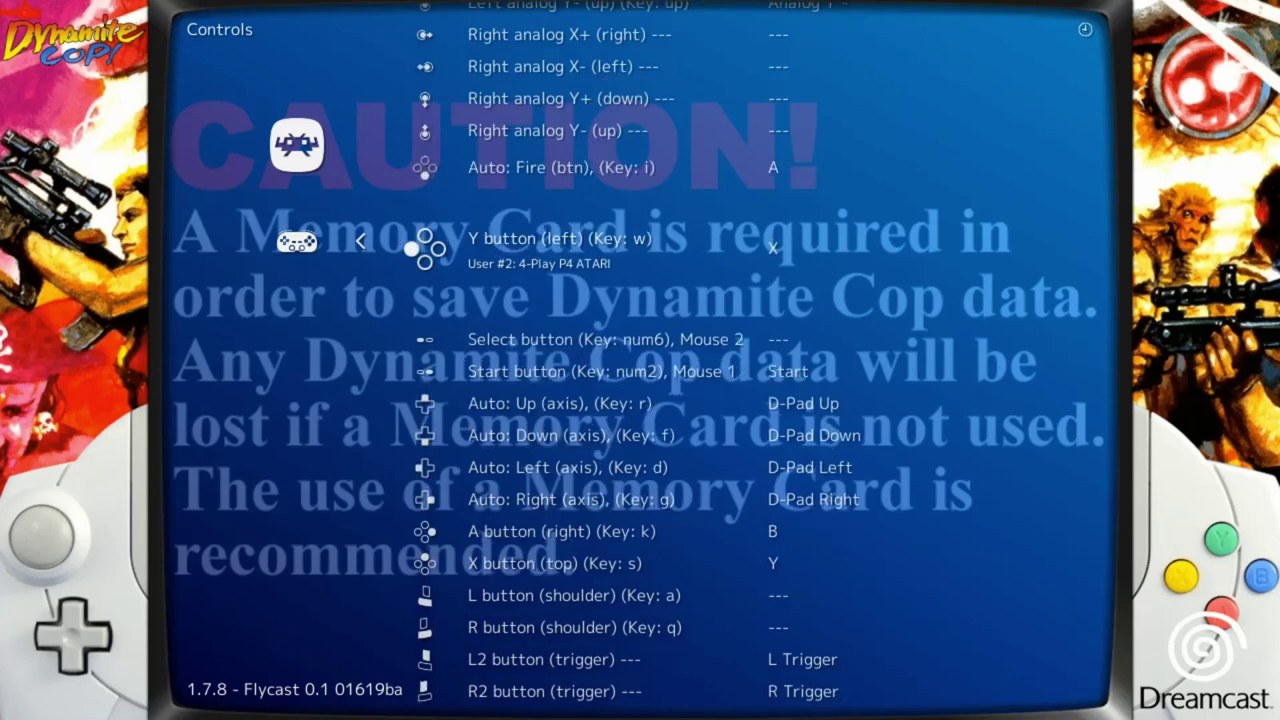
key("Down")
key("Down")
key("Down")
key("Down")
key("Down")
key("Down")
key("Down")
key("Down")
key("Down")
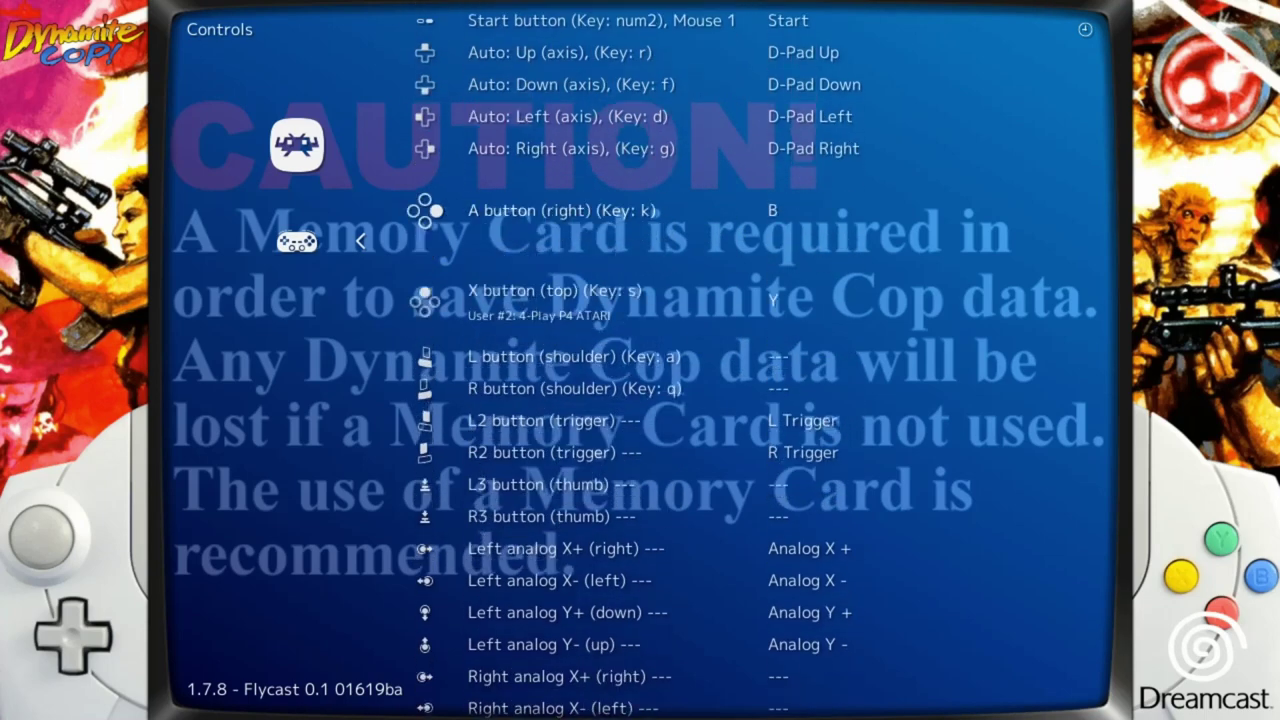
key("Down")
key("Down")
key("Down")
key("Down")
key("Down")
key("Down")
key("Down")
key("Down")
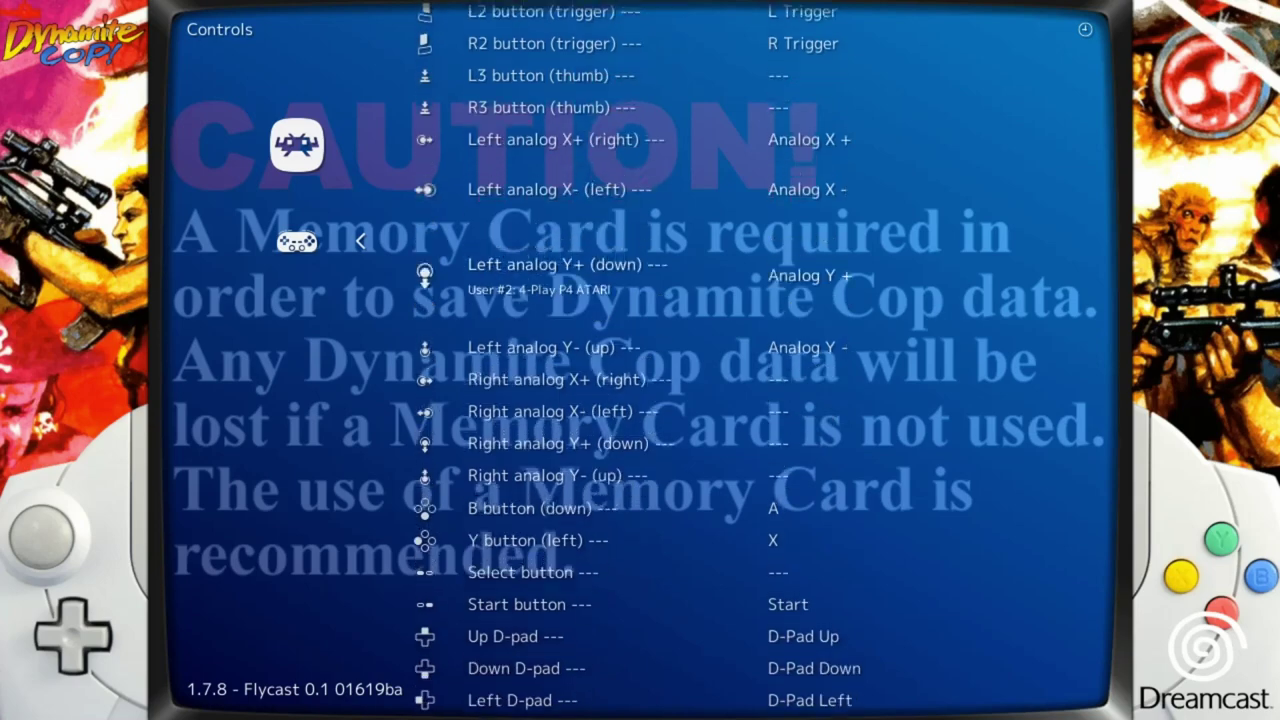
Step: Look through User 3's button and analog mappings, down to the first entries for User 4
key("Down")
key("Down")
key("Down")
key("Down")
key("Down")
key("Down")
key("Down")
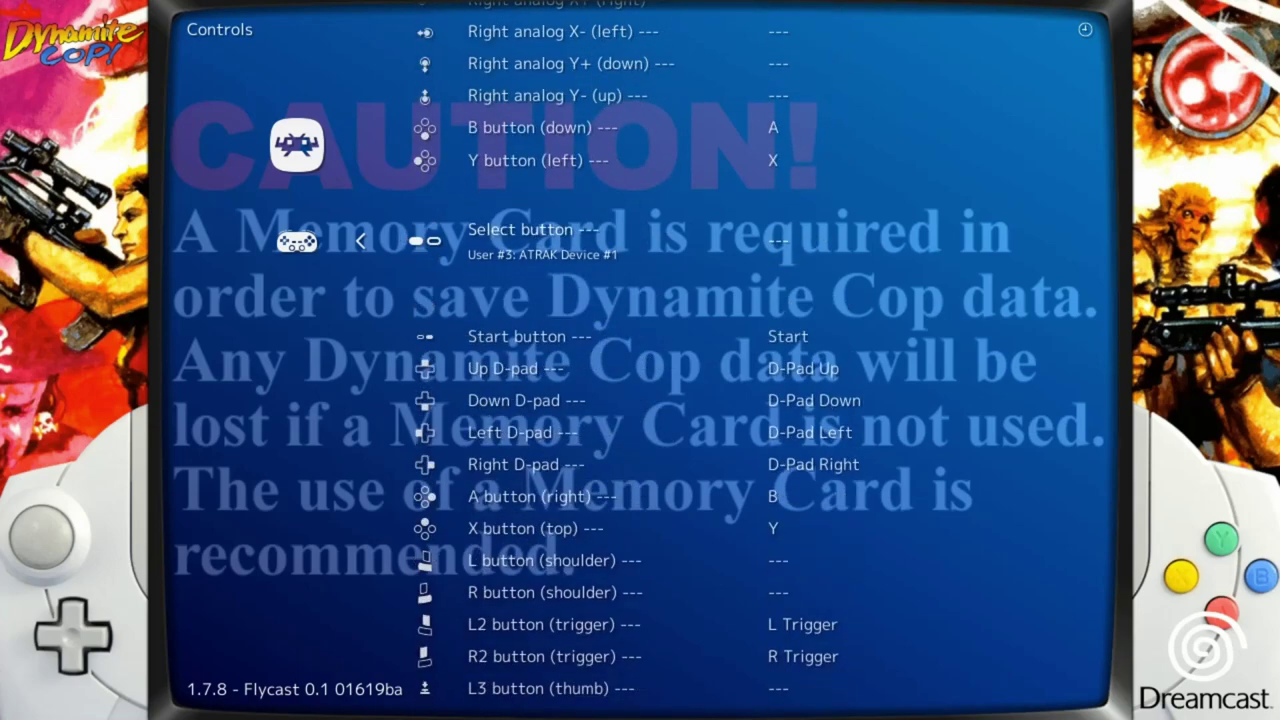
key("Down")
key("Down")
key("Down")
key("Down")
key("Down")
key("Down")
key("Down")
key("Down")
key("Down")
key("Down")
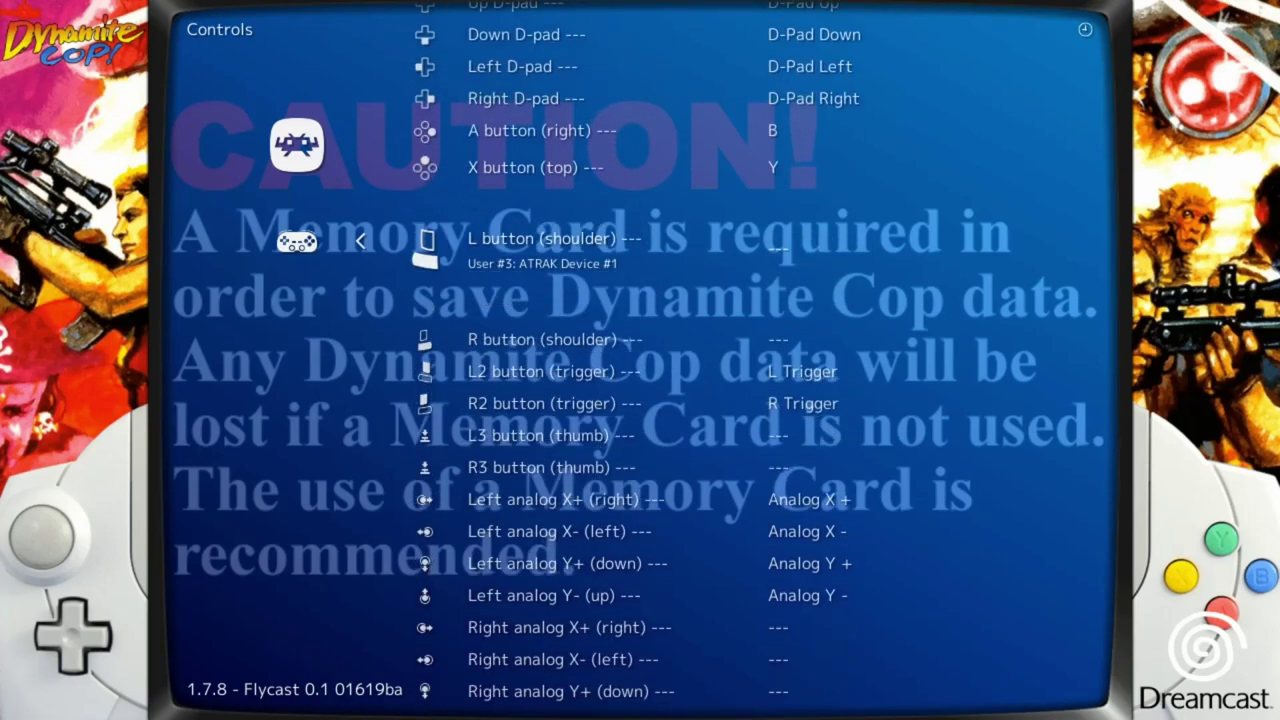
key("Down")
key("Down")
key("Down")
key("Down")
key("Down")
key("Down")
key("Down")
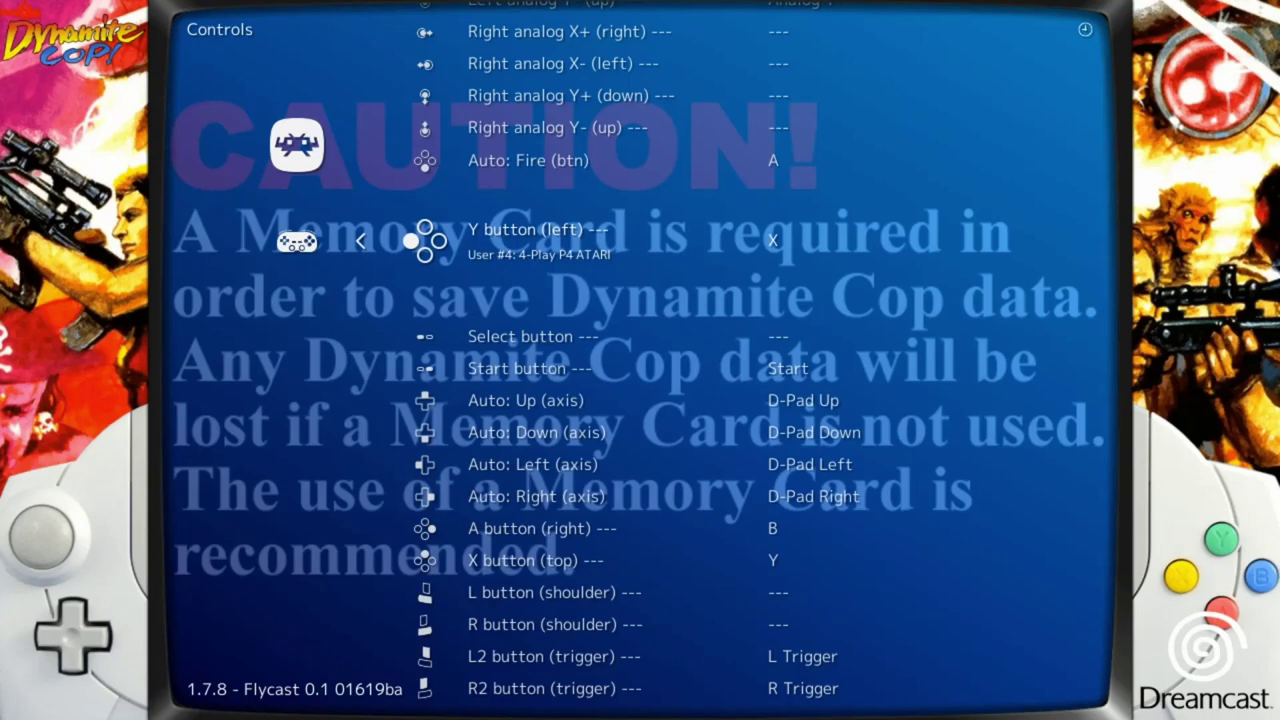
Step: Look back through the mappings from User 4 to User 1, up to the remap file options
key("Up")
key("Up")
key("Up")
key("Up")
key("Up")
key("Up")
key("Up")
key("Up")
key("Up")
key("Up")
key("Up")
key("Up")
key("Up")
key("Up")
key("Up")
key("Up")
key("Up")
key("Up")
key("Up")
key("Up")
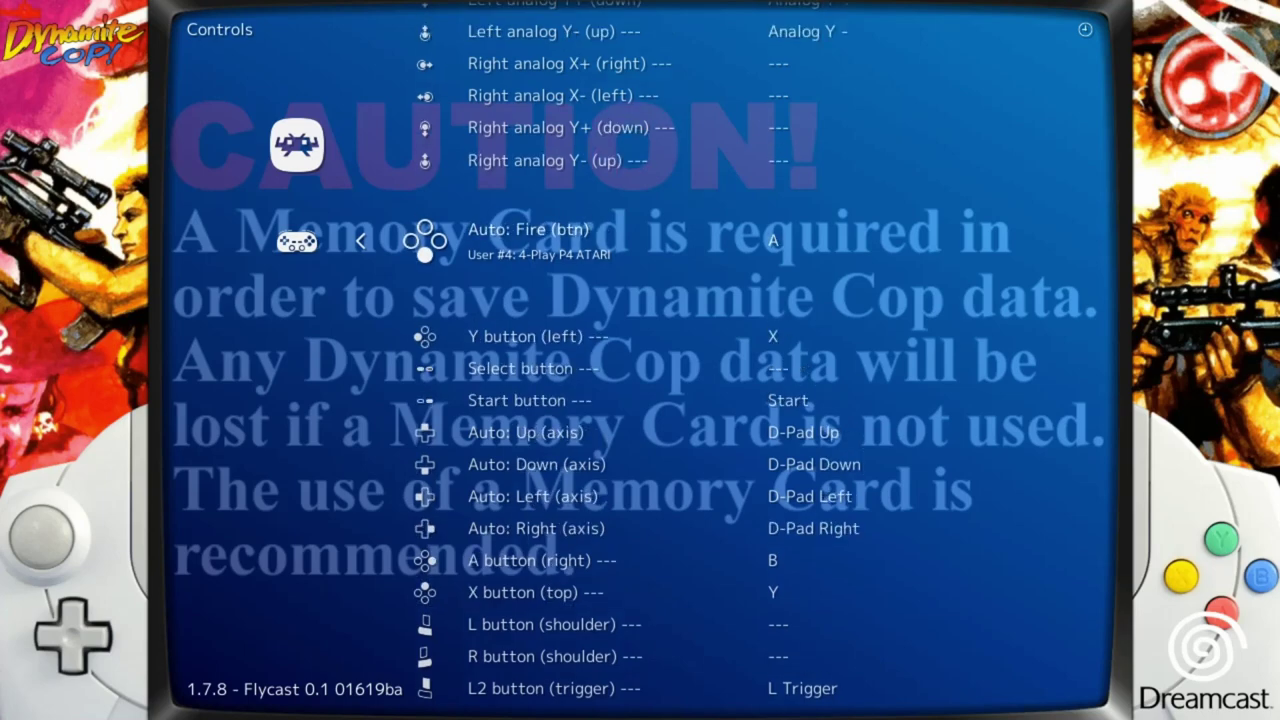
key("Up")
key("Up")
key("Up")
key("Up")
key("Up")
key("Up")
key("Up")
key("Up")
key("Up")
key("Up")
key("Up")
key("Up")
key("Up")
key("Up")
key("Up")
key("Up")
key("Up")
key("Up")
key("Up")
key("Up")
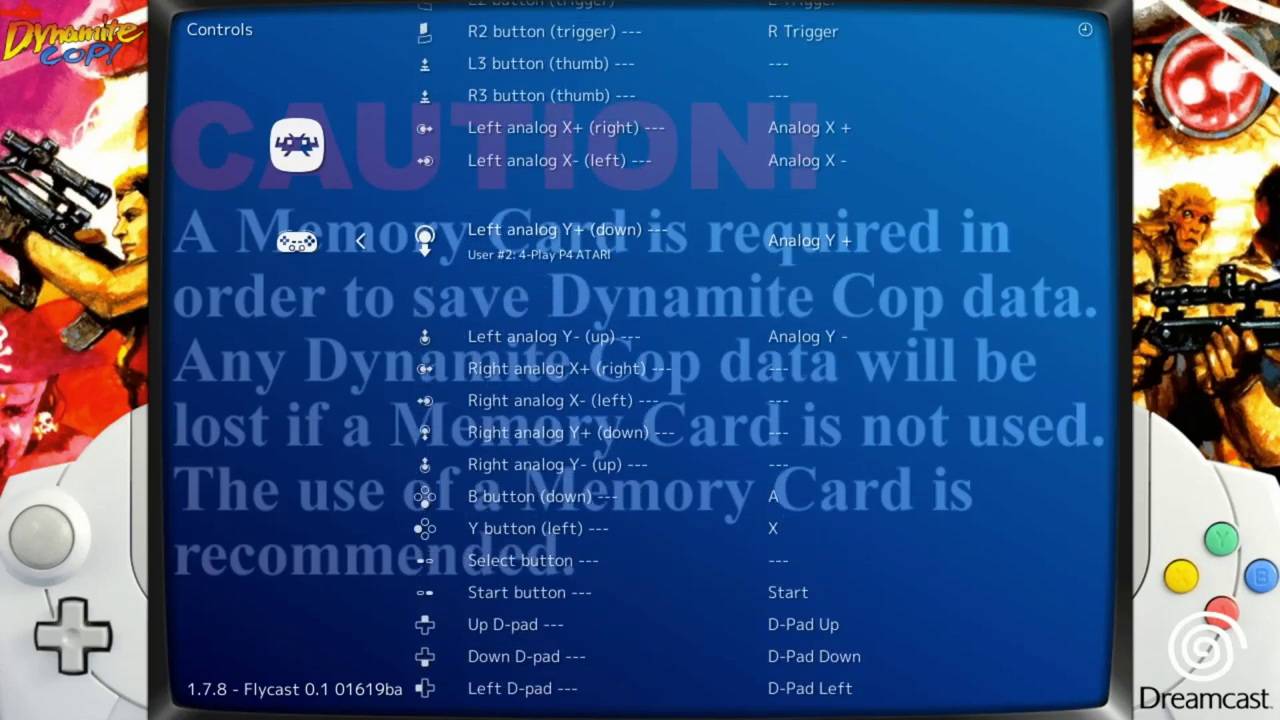
key("Up")
key("Up")
key("Up")
key("Up")
key("Up")
key("Up")
key("Up")
key("Up")
key("Up")
key("Up")
key("Up")
key("Up")
key("Up")
key("Up")
key("Up")
key("Up")
key("Up")
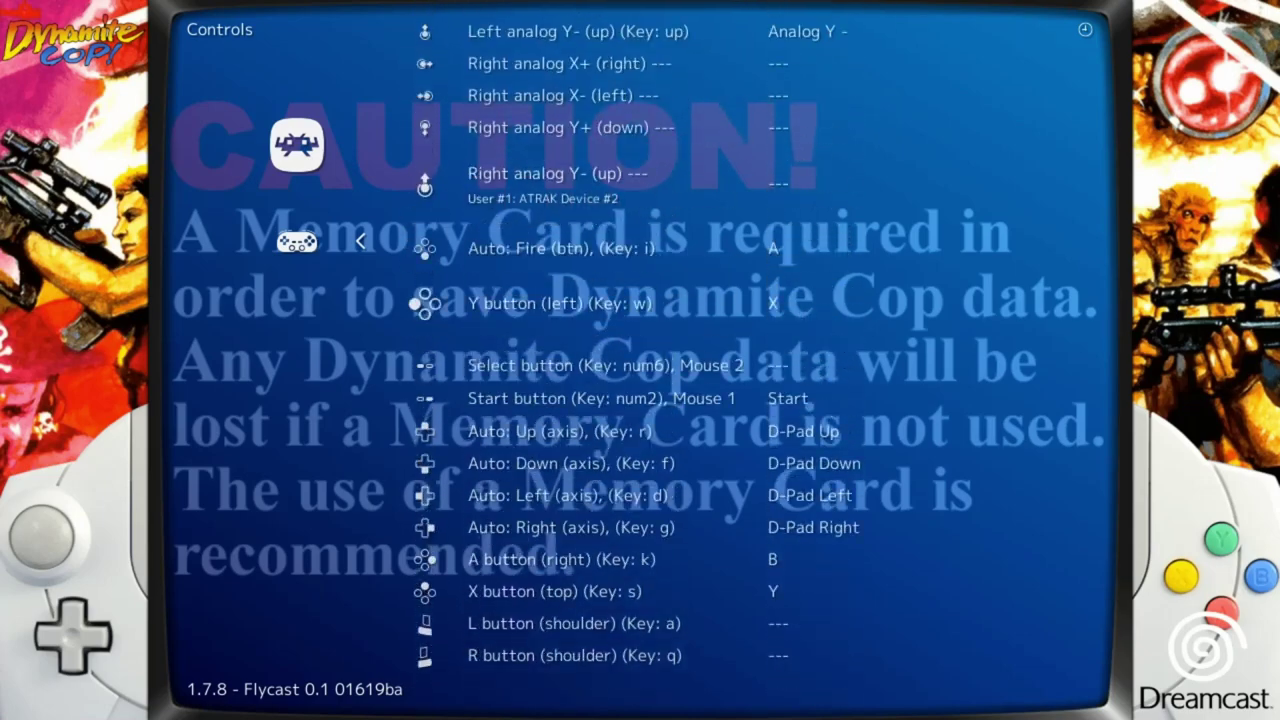
key("Up")
key("Up")
key("Up")
key("Up")
key("Up")
key("Up")
key("Up")
key("Up")
key("Up")
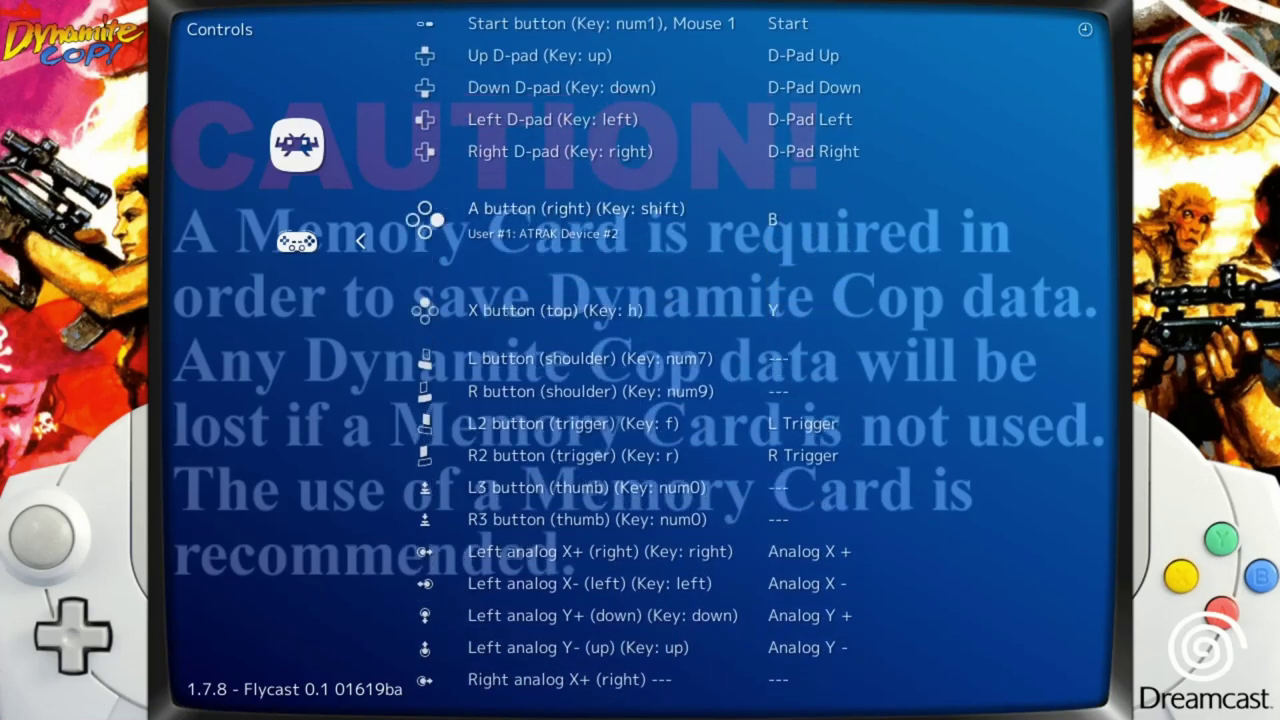
key("Up")
key("Up")
key("Up")
key("Up")
key("Up")
key("Up")
key("Up")
key("Up")
key("Up")
key("Up")
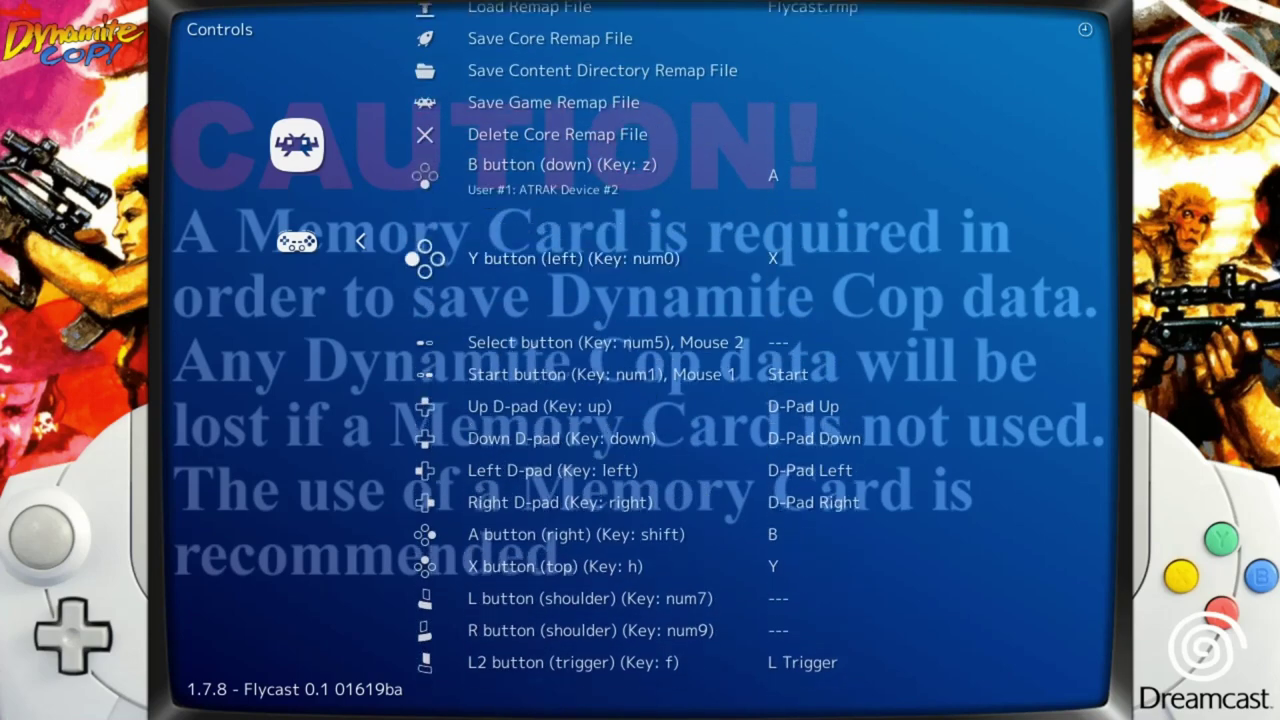
Step: Examine the options for saving the remap file per core, content directory or game
key("Down")
key("Down")
key("Down")
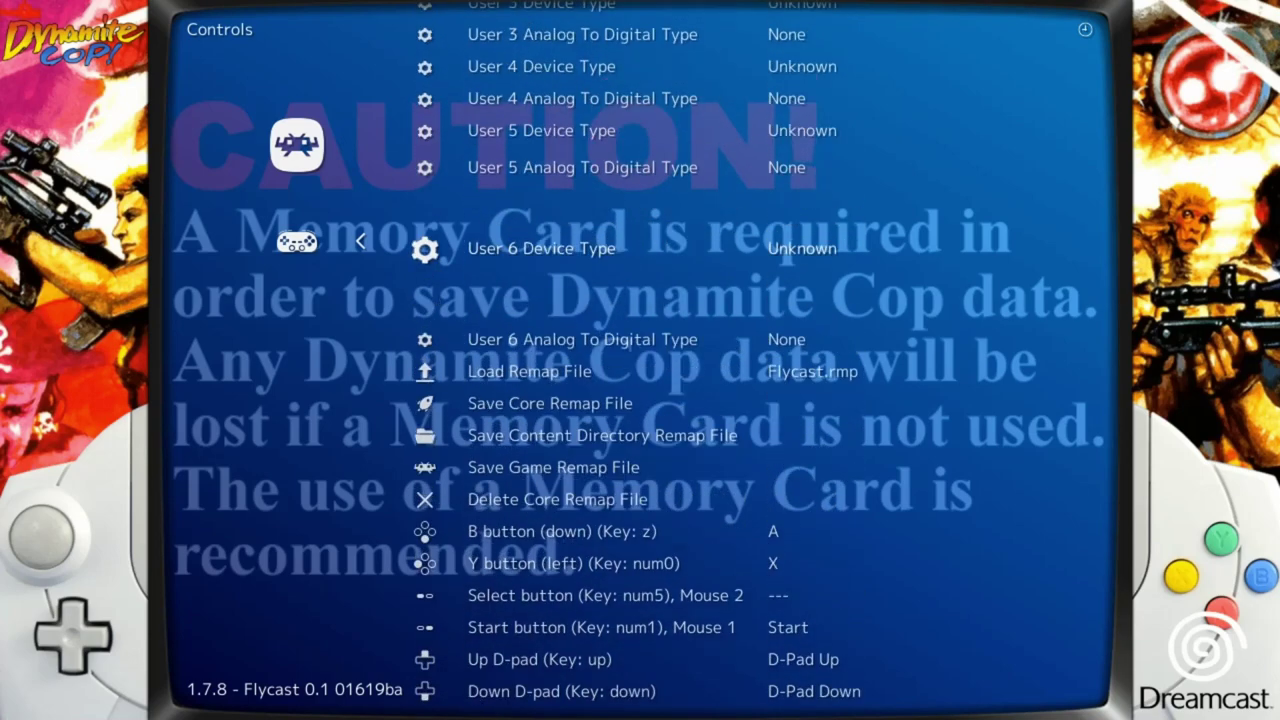
key("Down")
key("Down")
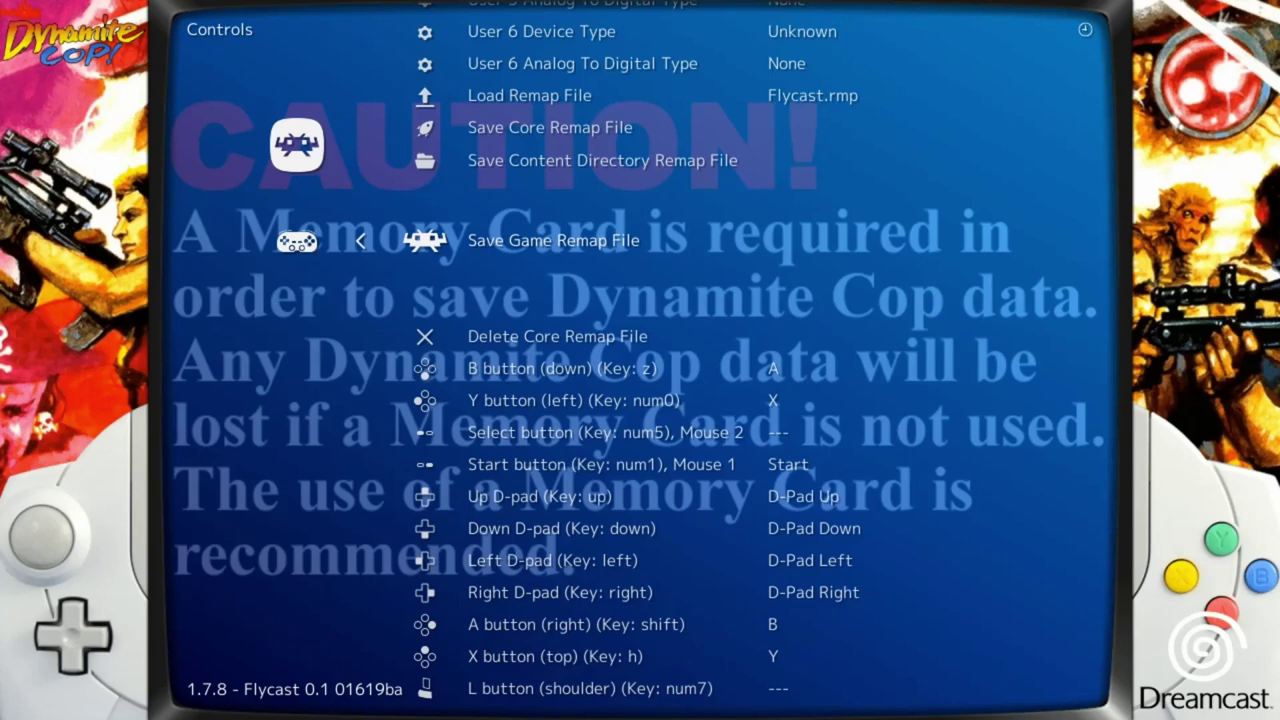
key("Up")
key("Down")
key("Up")
key("Up")
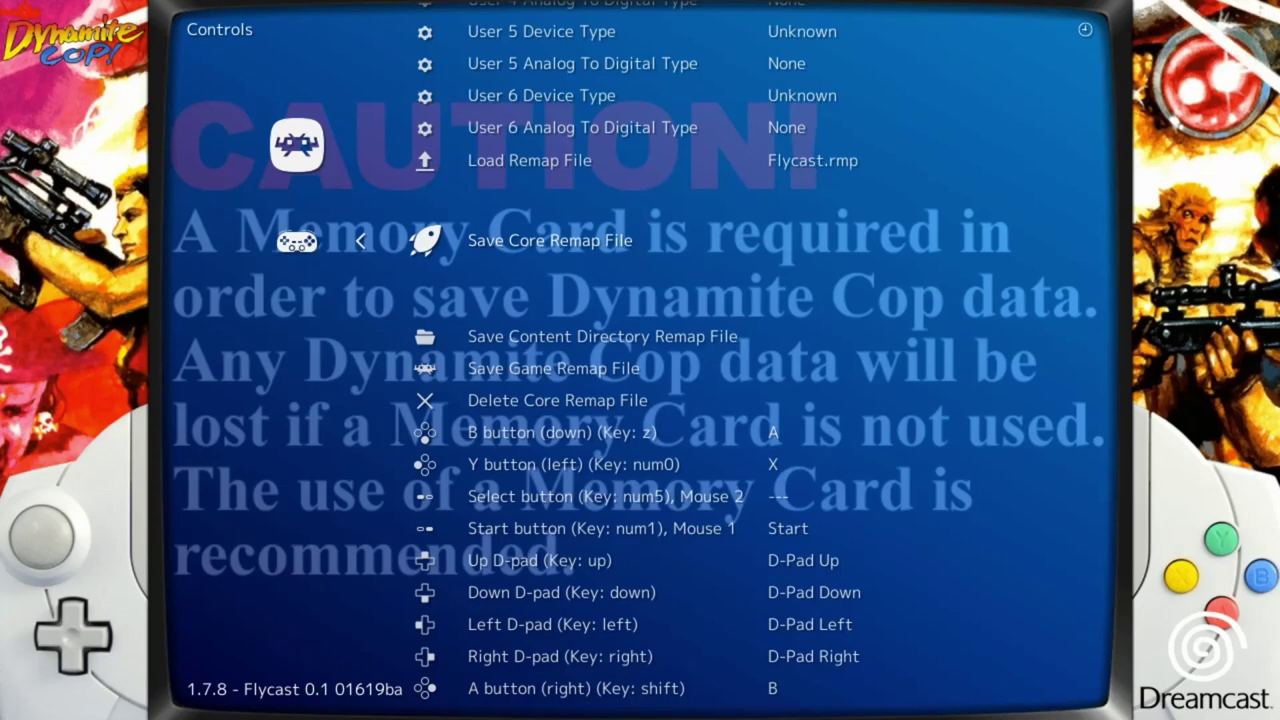
Step: Review the Device Type and Analog To Digital Type settings for Users 1 to 6
key("Up")
key("Up")
key("Up")
key("Up")
key("Up")
key("Up")
key("Up")
key("Up")
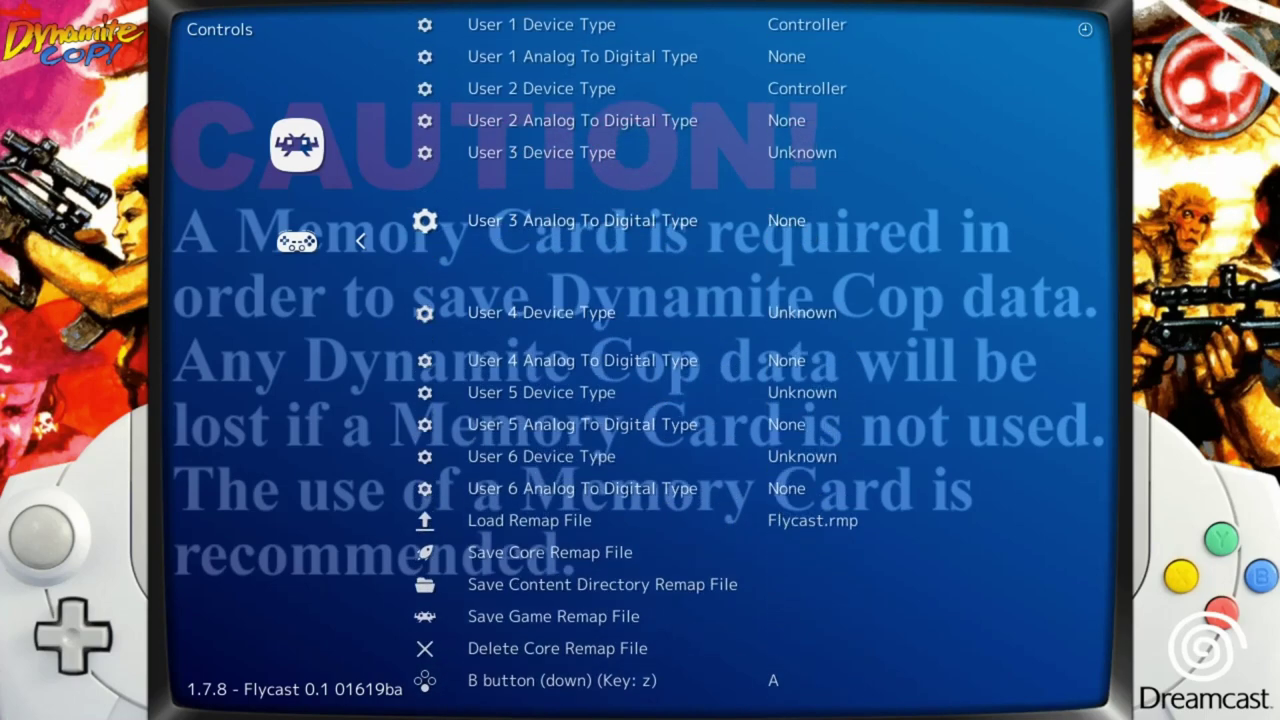
key("Up")
key("Up")
key("Up")
key("Up")
key("Down")
key("Down")
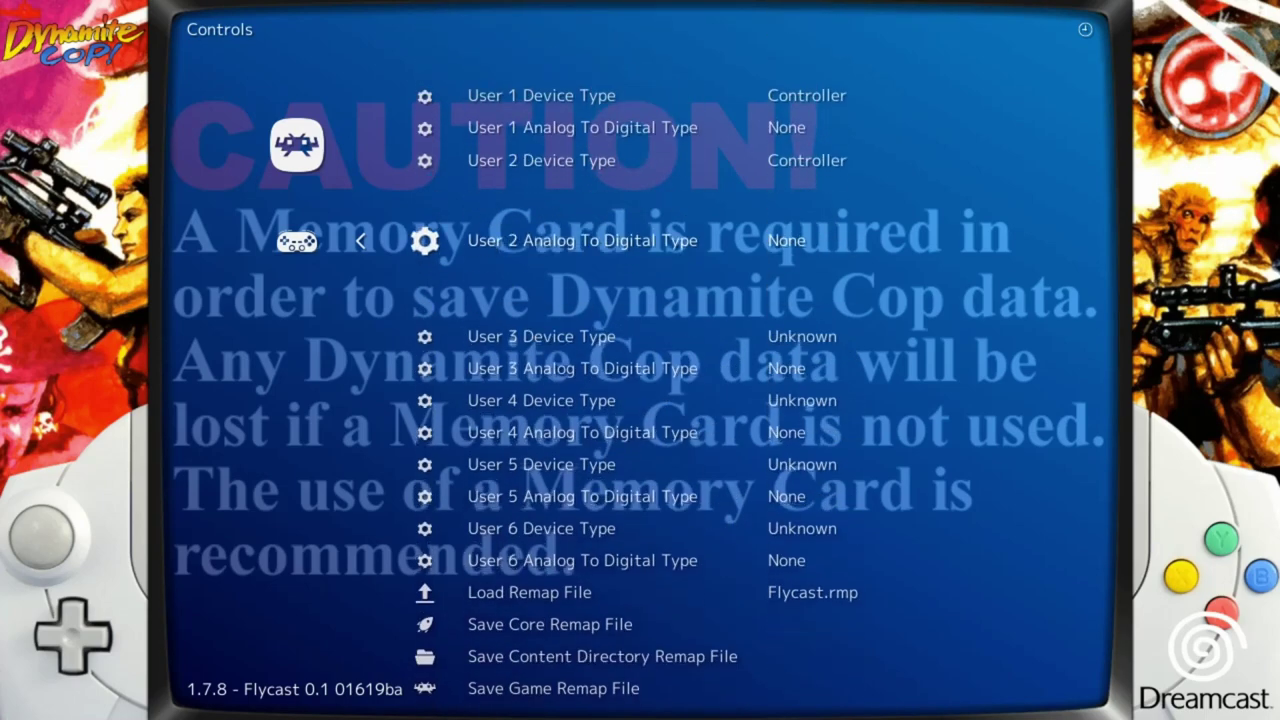
Step: Look through the remaining device type and analog settings down to the options for saving the remap file
key("Down")
key("Down")
key("Down")
key("Down")
key("Down")
key("Down")
key("Down")
key("Down")
key("Down")
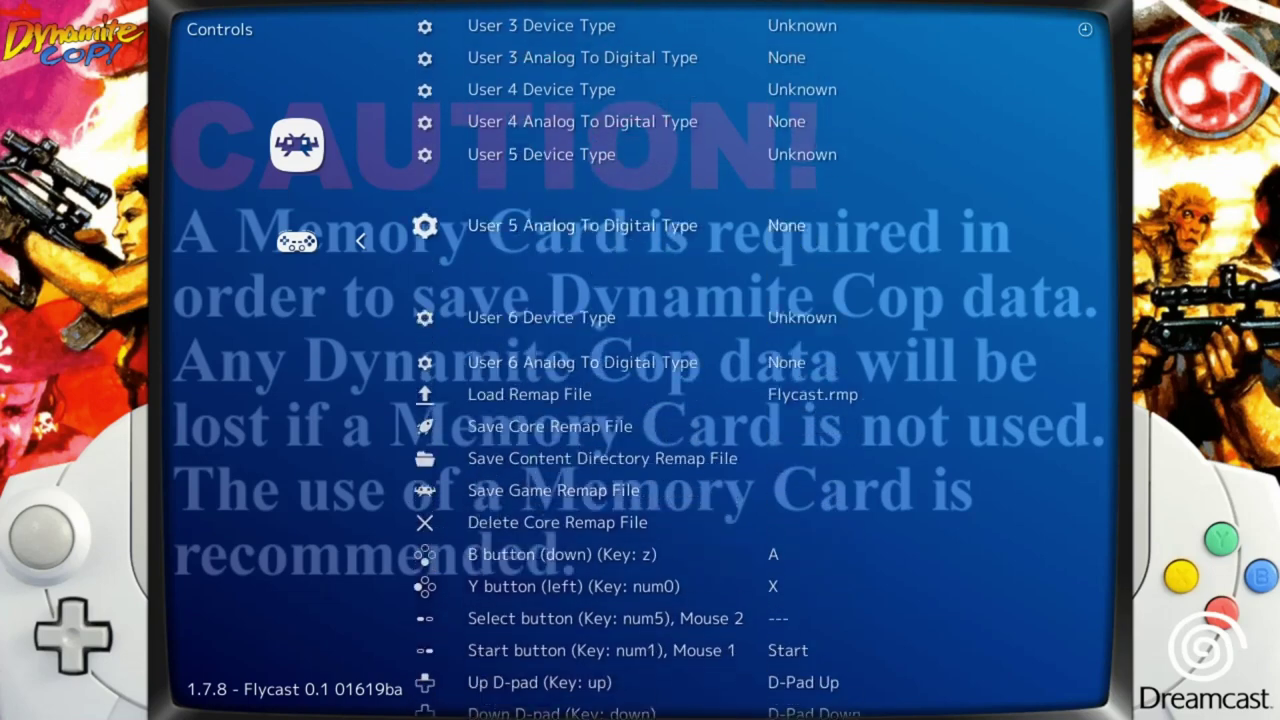
key("Down")
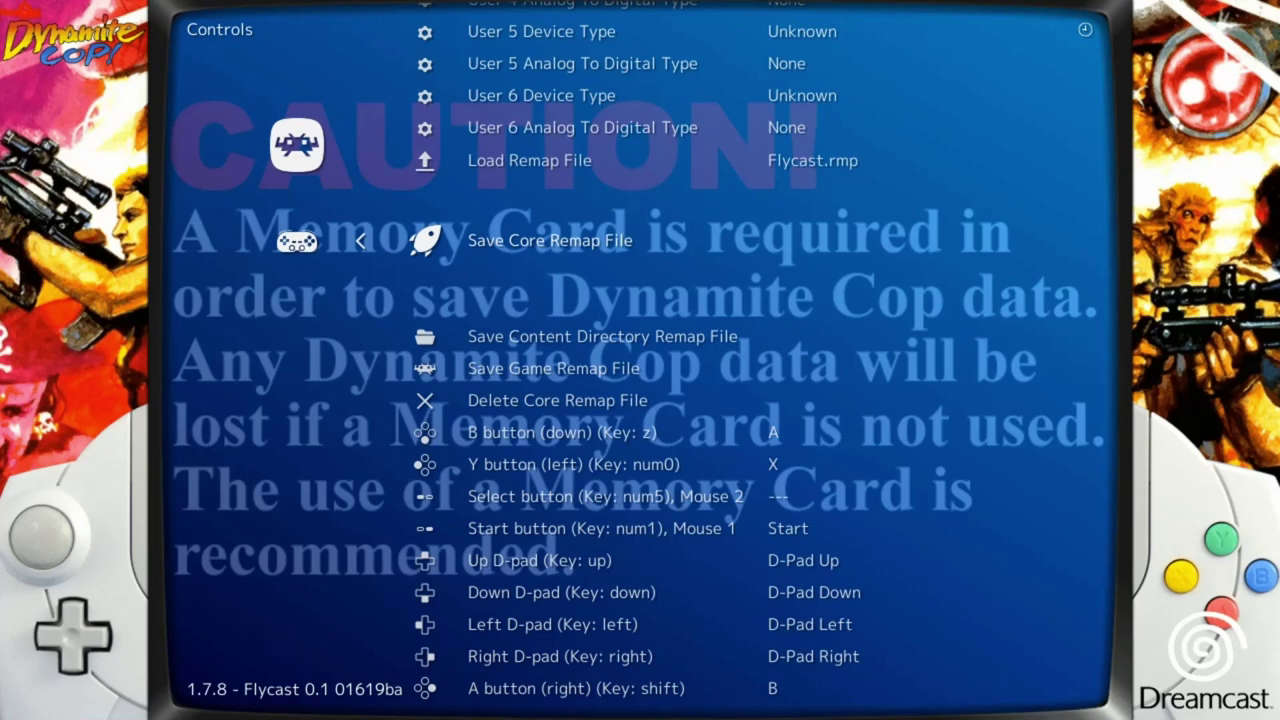
key("Down")
key("Down")
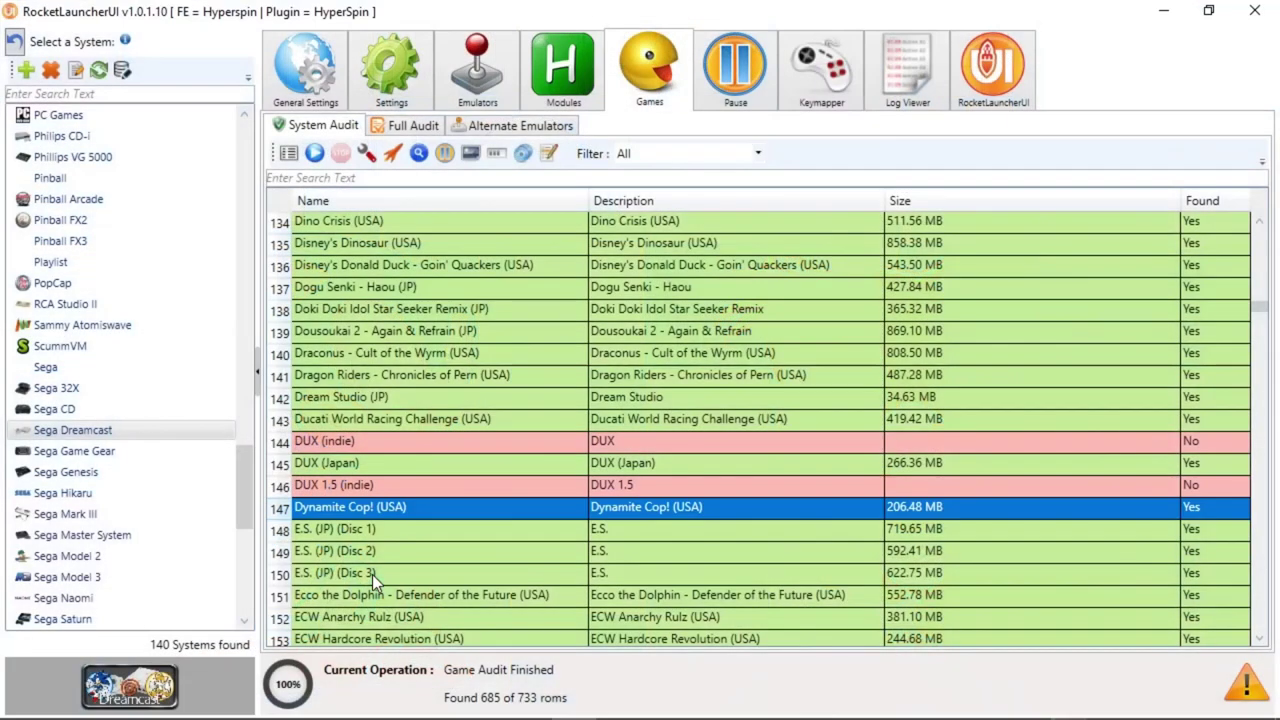
Step: Minimize RocketLauncherUI and open the config\remaps\Flycast folder inside RetroArch_Master in File Explorer
left_click(1167, 10)
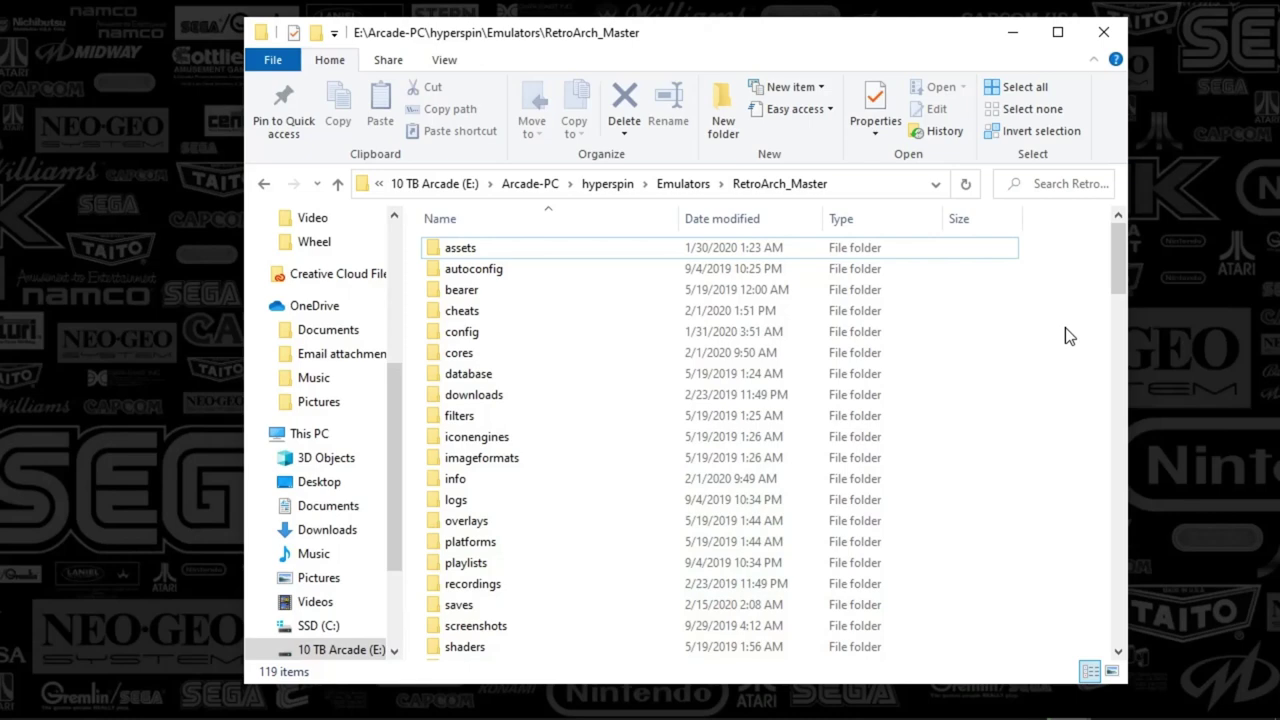
scroll(486, 625, "down", 7)
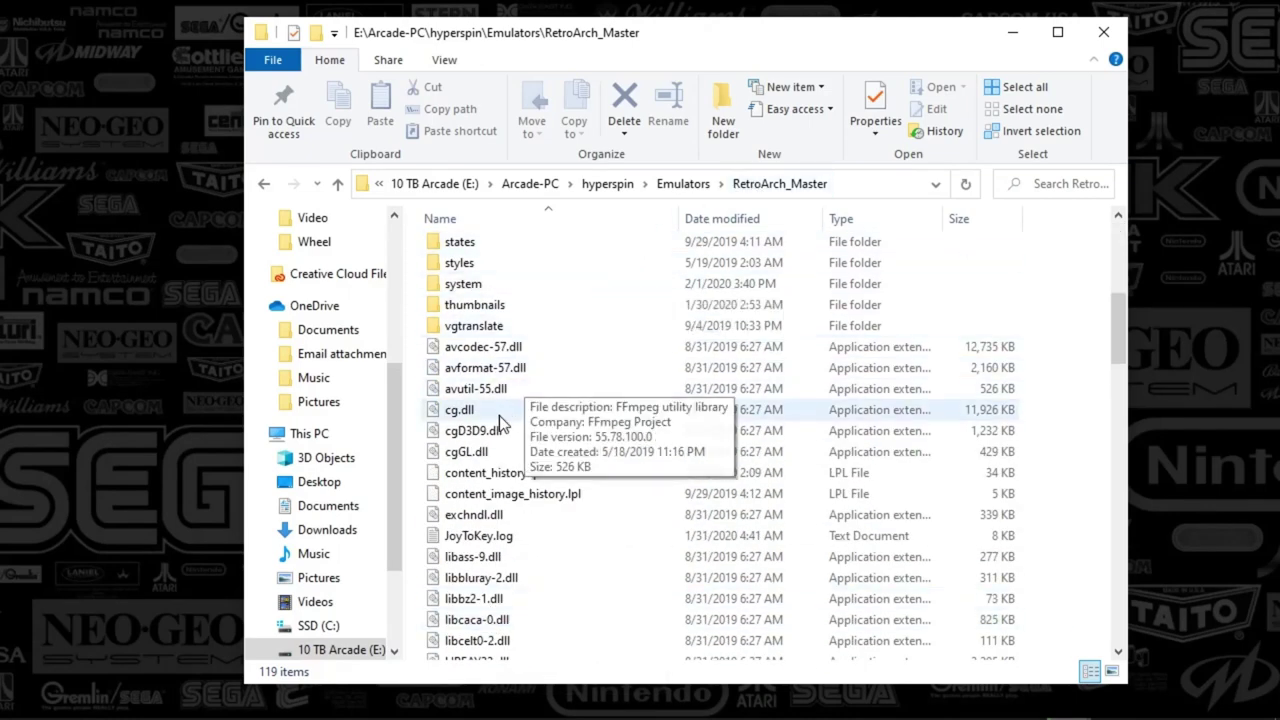
scroll(472, 295, "up", 7)
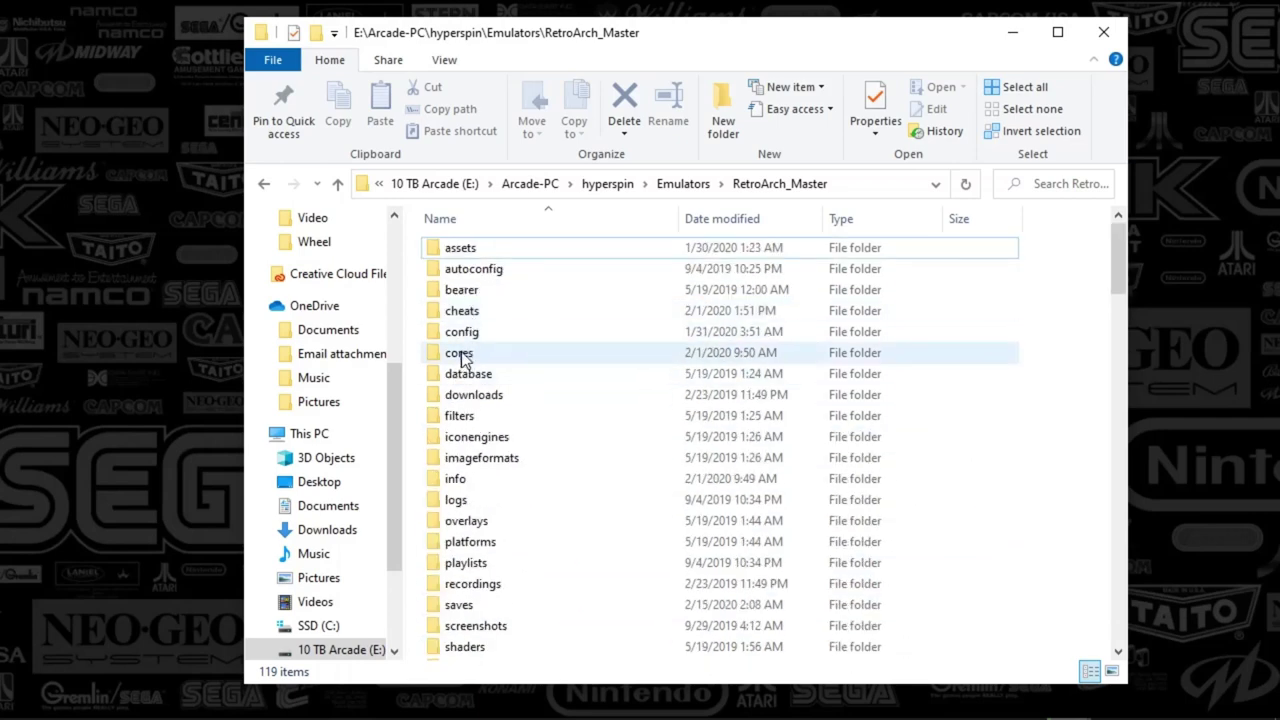
double_click(462, 334)
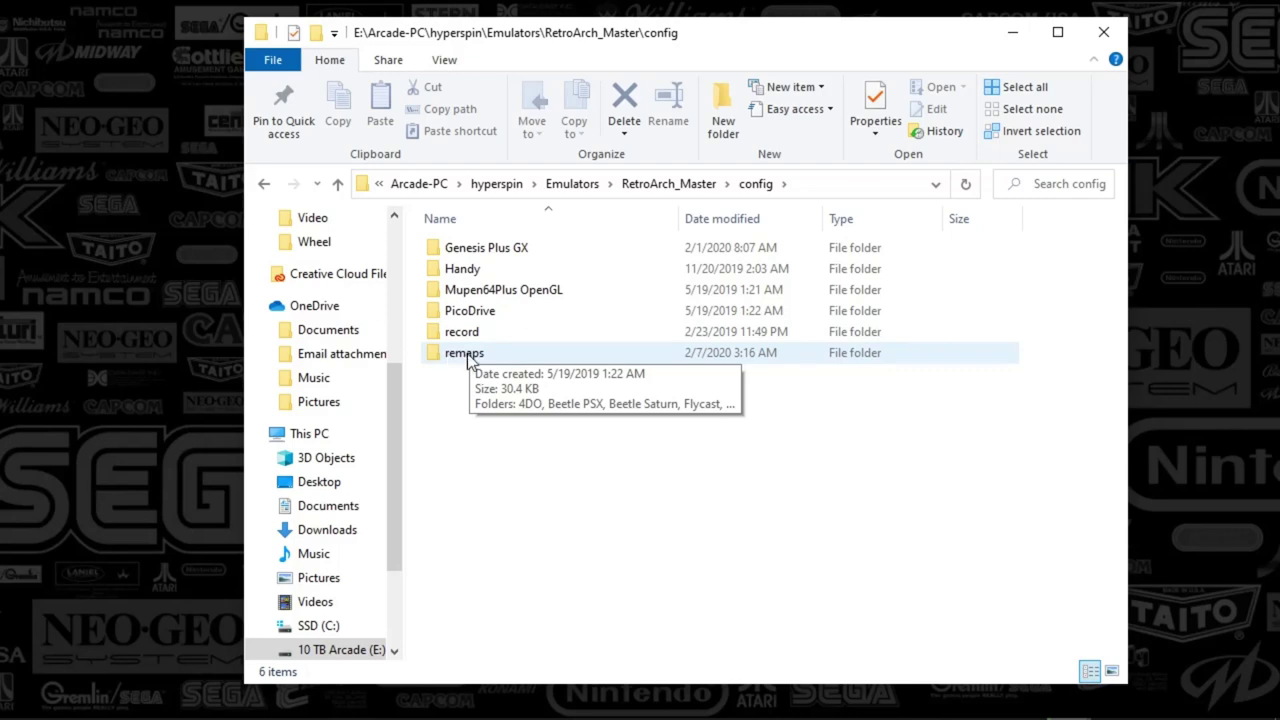
double_click(467, 353)
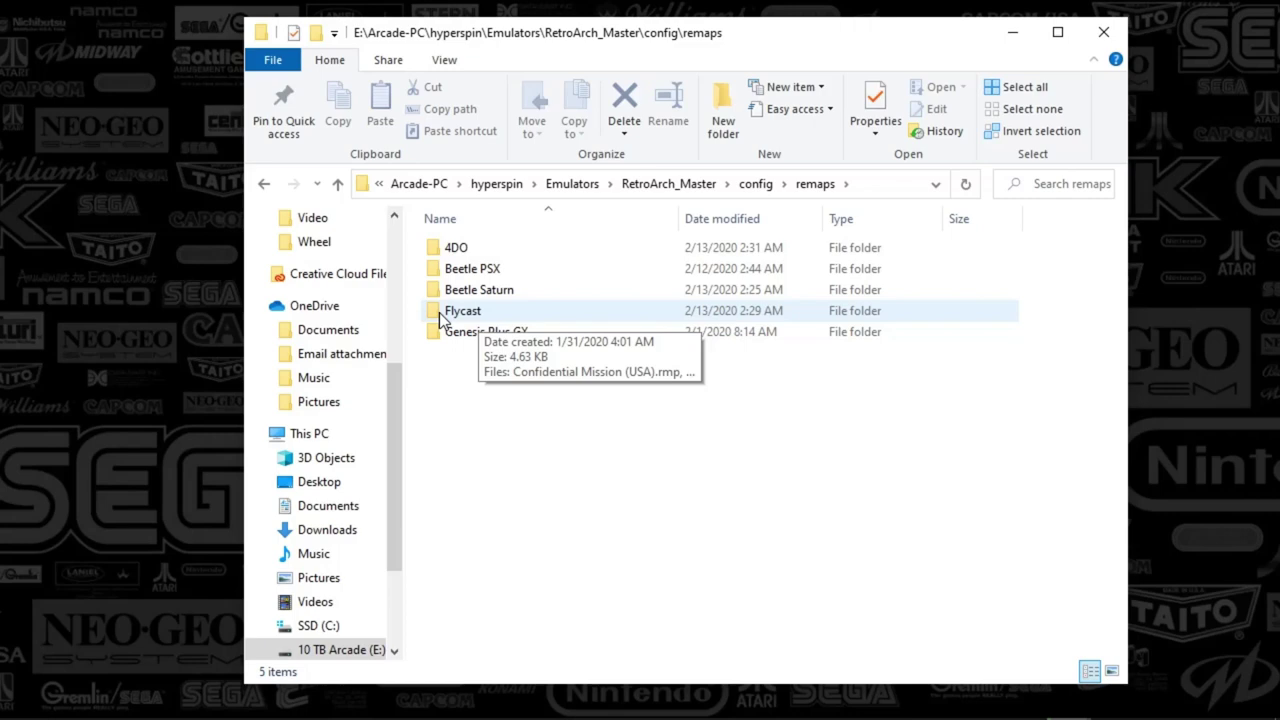
double_click(441, 316)
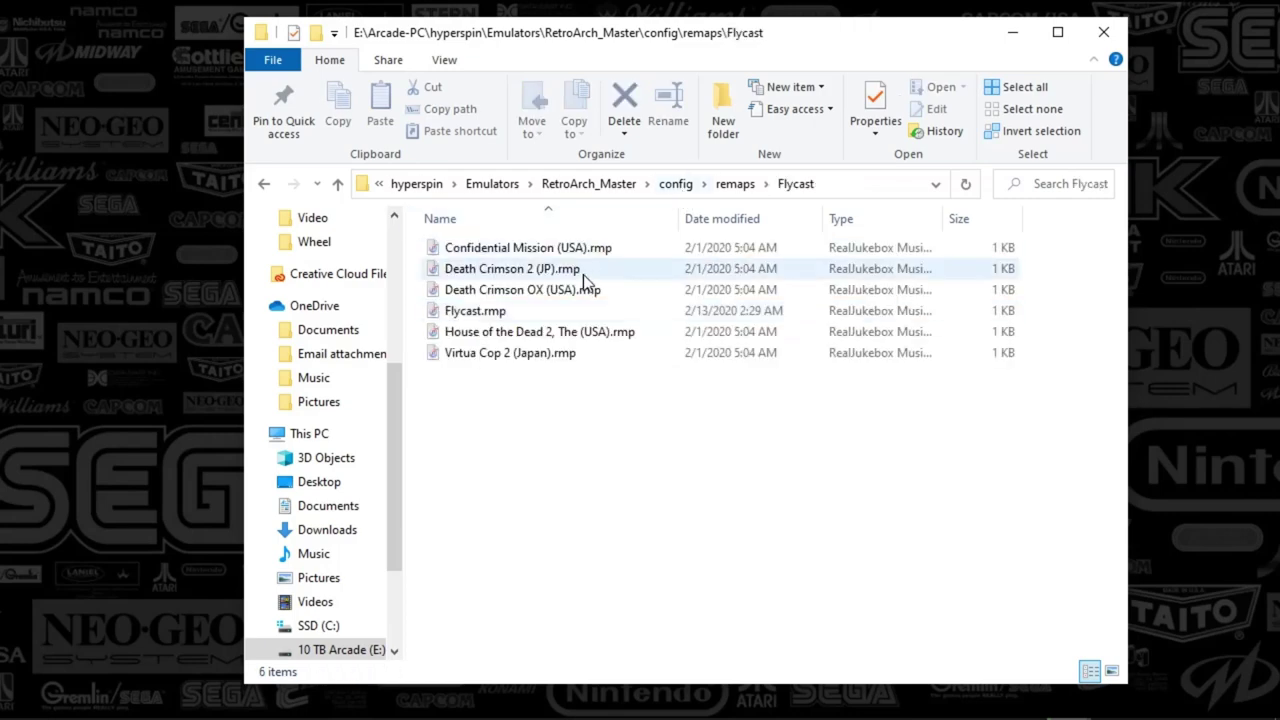
Step: Open Flycast.rmp in Notepad++ and decline the offered program update
left_click(483, 320)
right_click(483, 320)
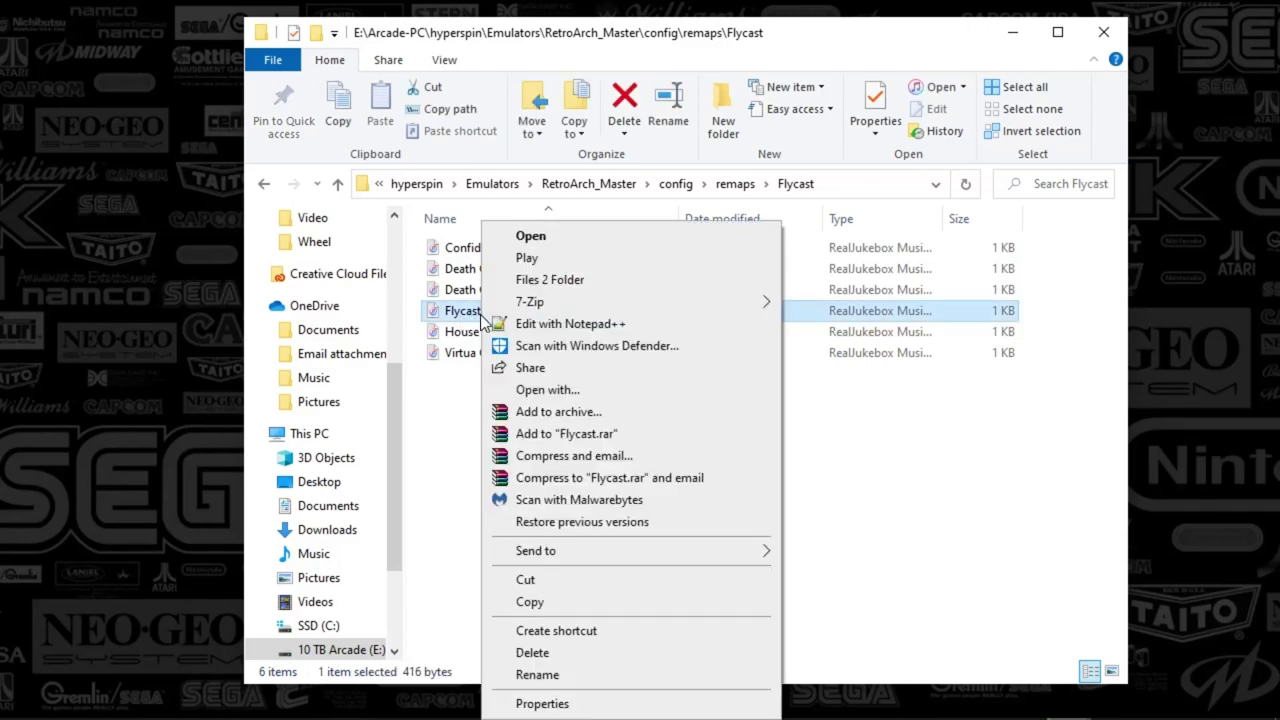
left_click(539, 327)
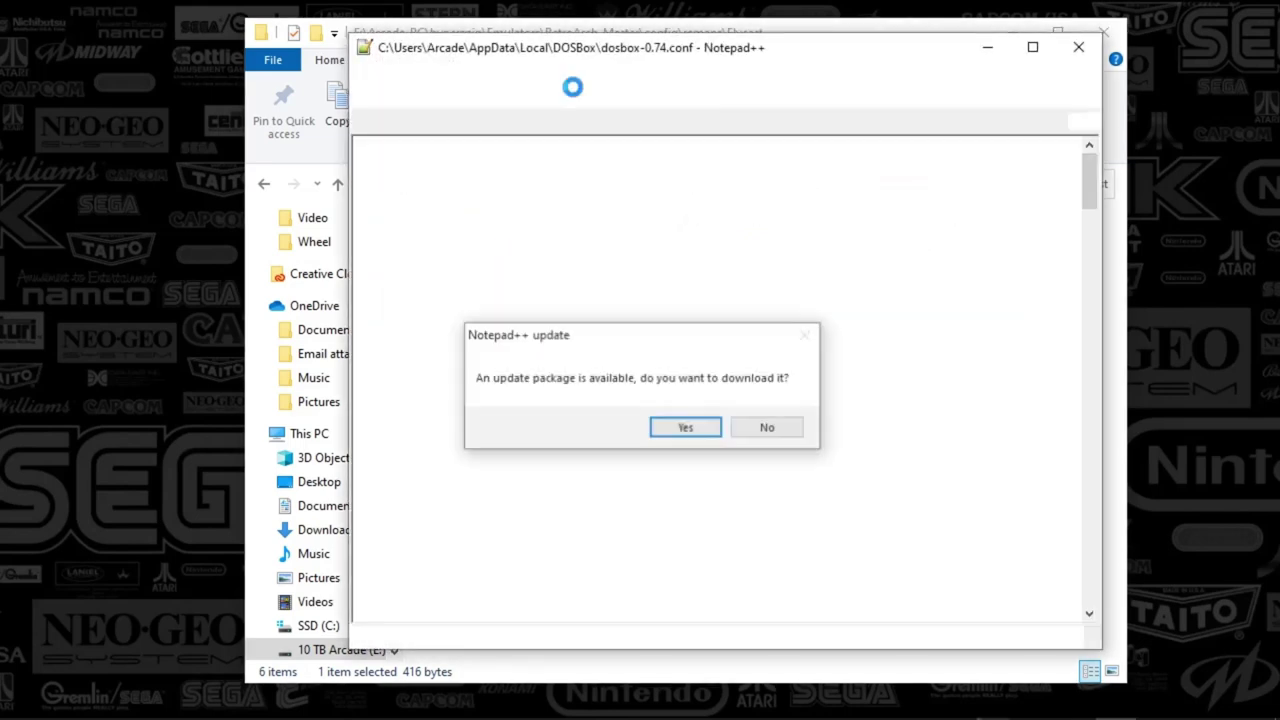
left_click(763, 428)
left_click(680, 147)
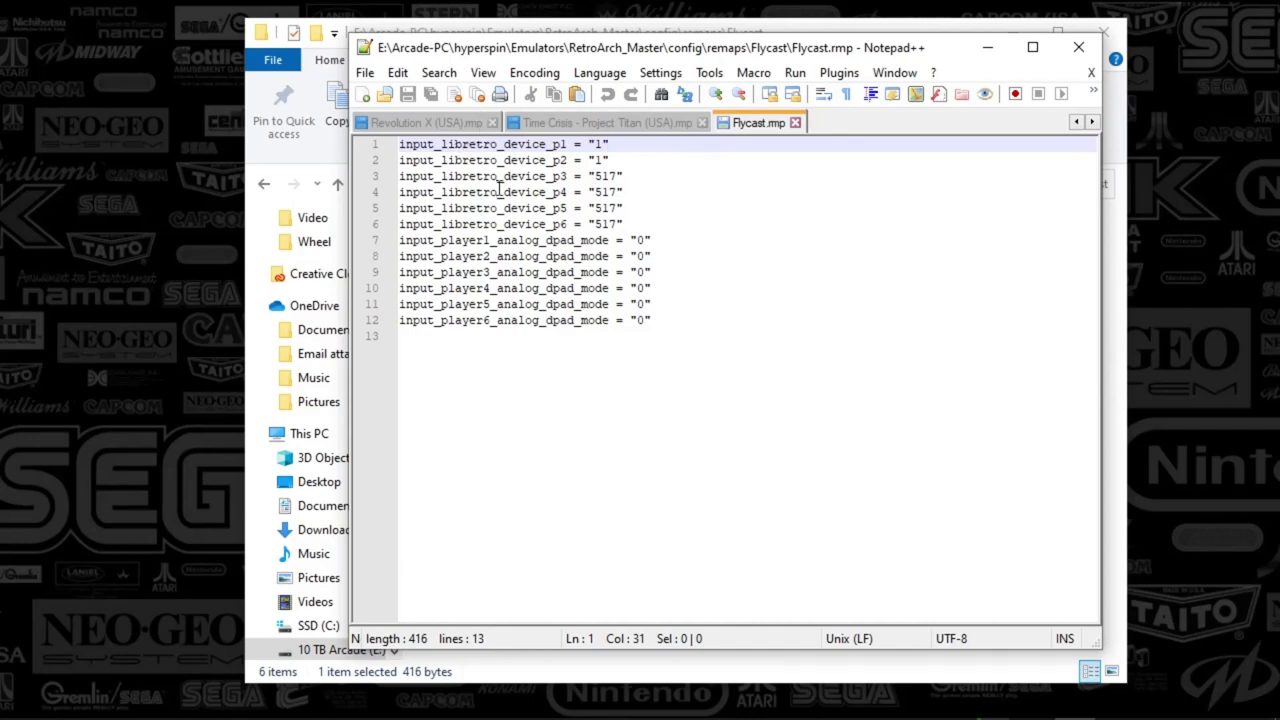
Step: Examine the libretro device lines for players 1 and 2, then close Notepad++ and decline its update
left_click(497, 146)
left_click_drag(497, 146, 673, 157)
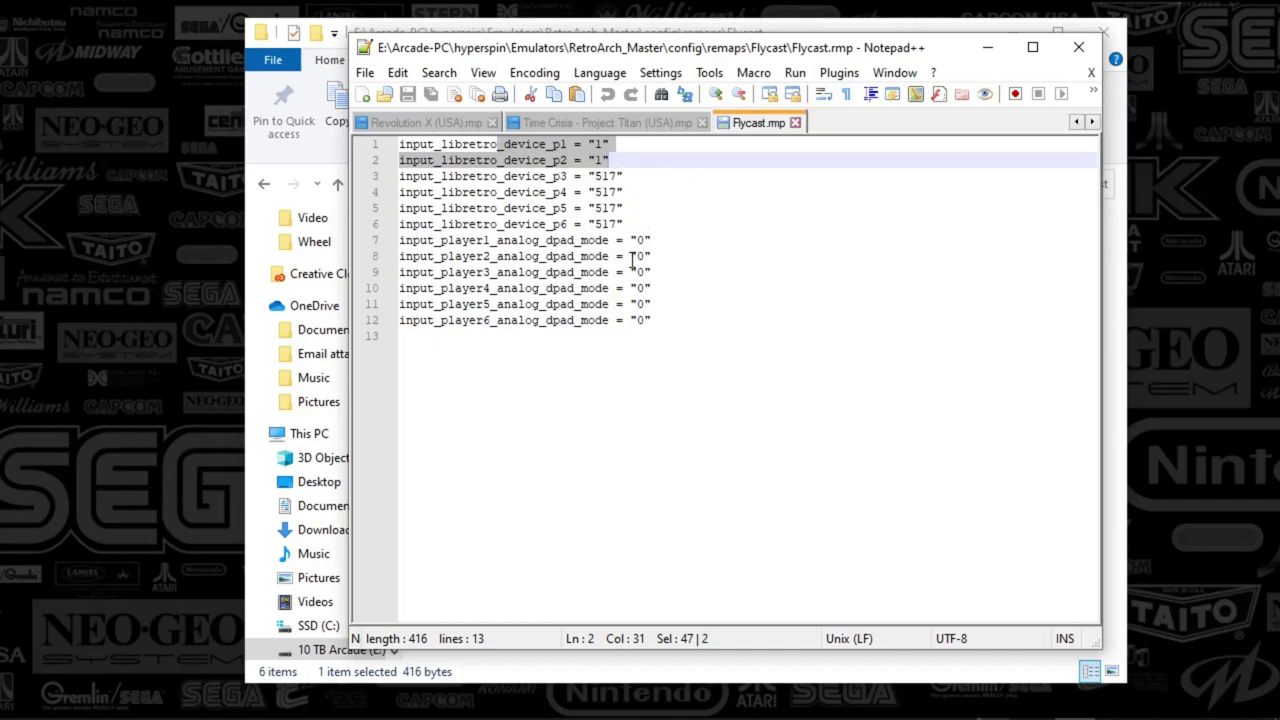
left_click(1079, 47)
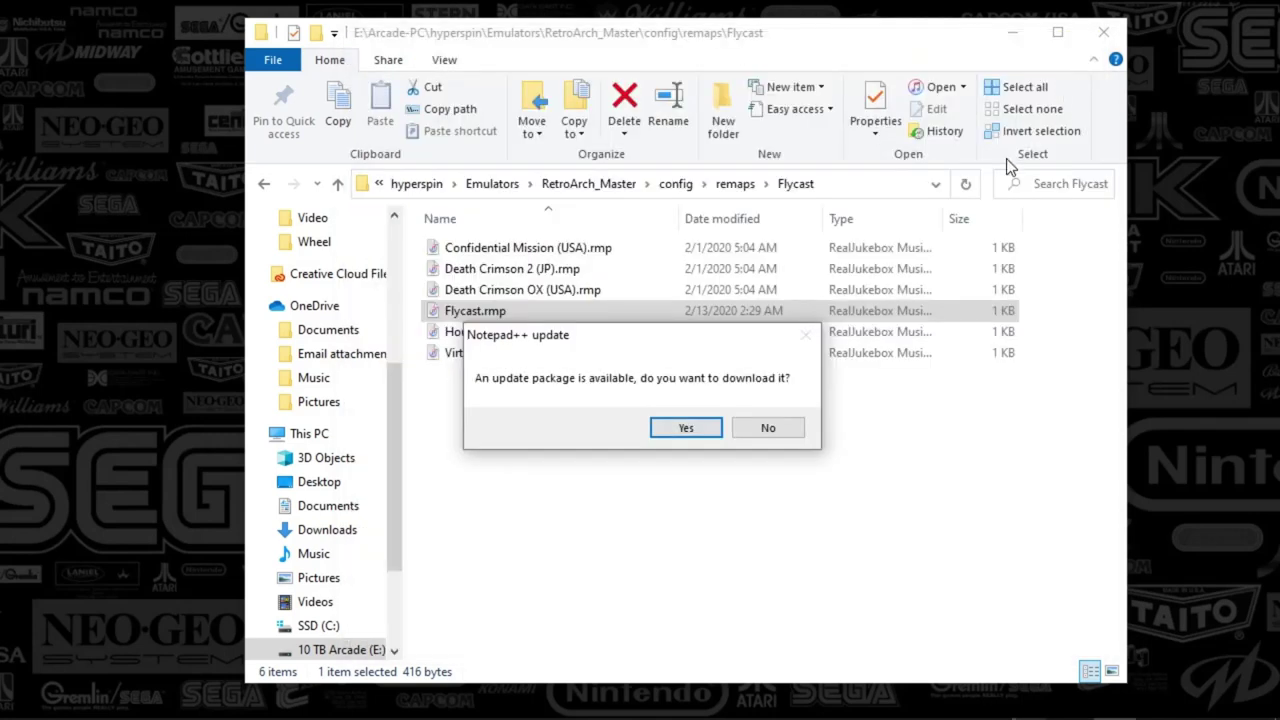
left_click(791, 432)
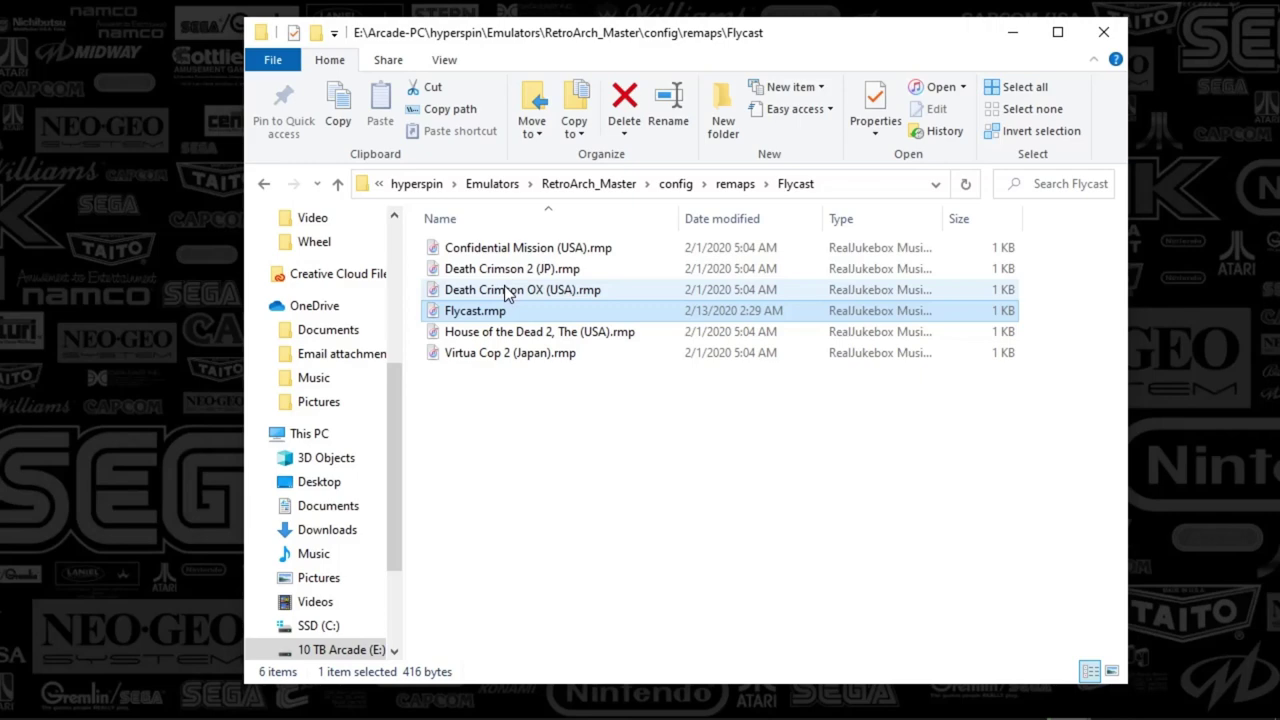
Step: Open the House of the Dead 2, The (USA) remap file in Notepad++ and examine the device lines for players 1 to 4
left_click(503, 337)
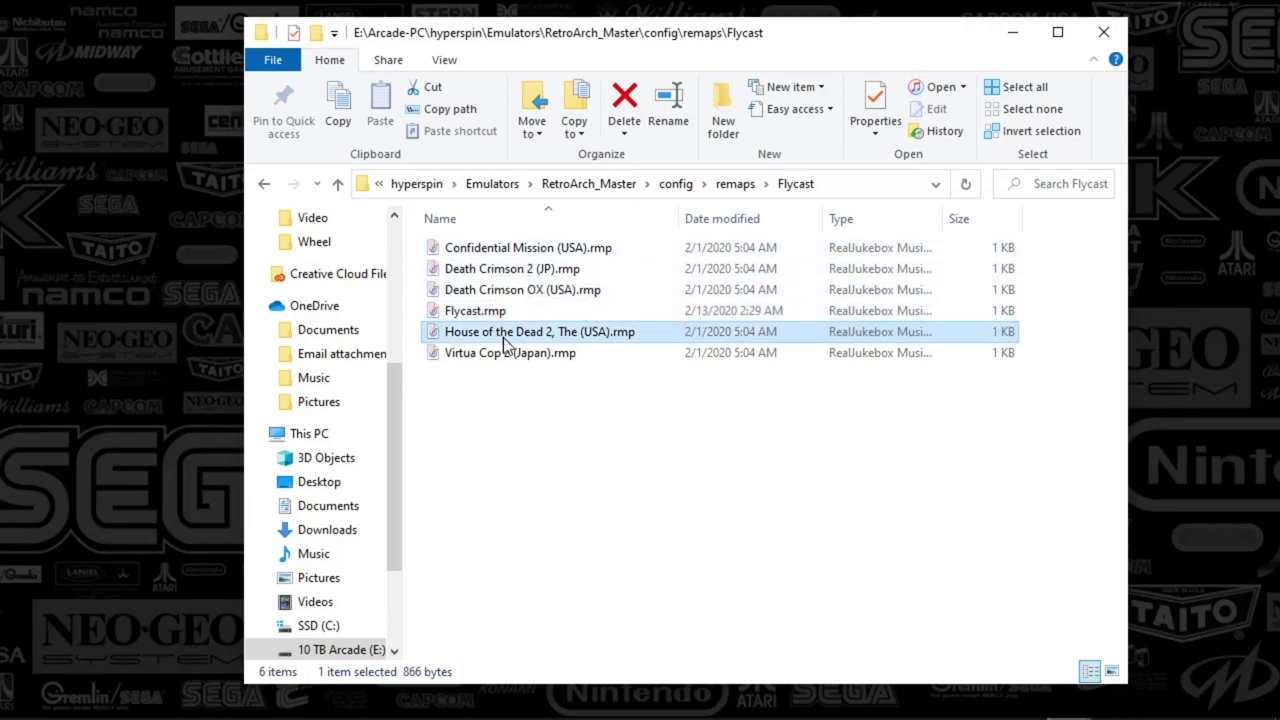
right_click(503, 337)
left_click(557, 323)
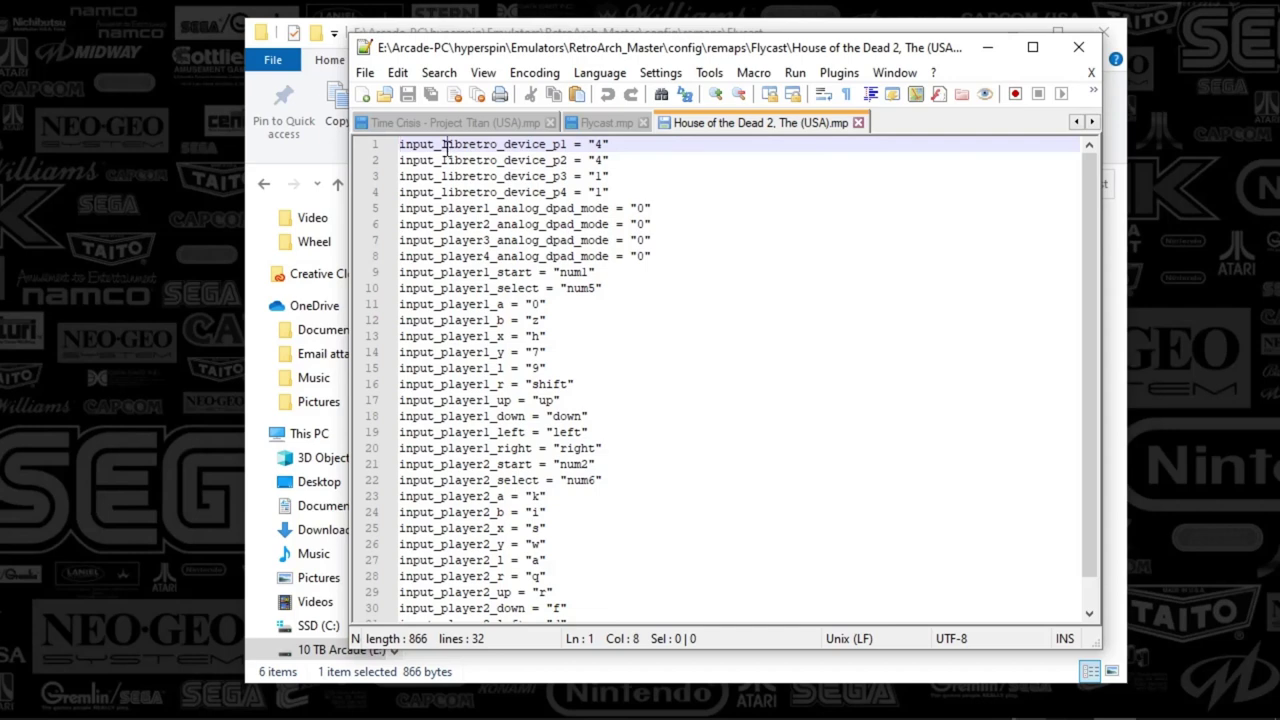
left_click_drag(450, 144, 620, 157)
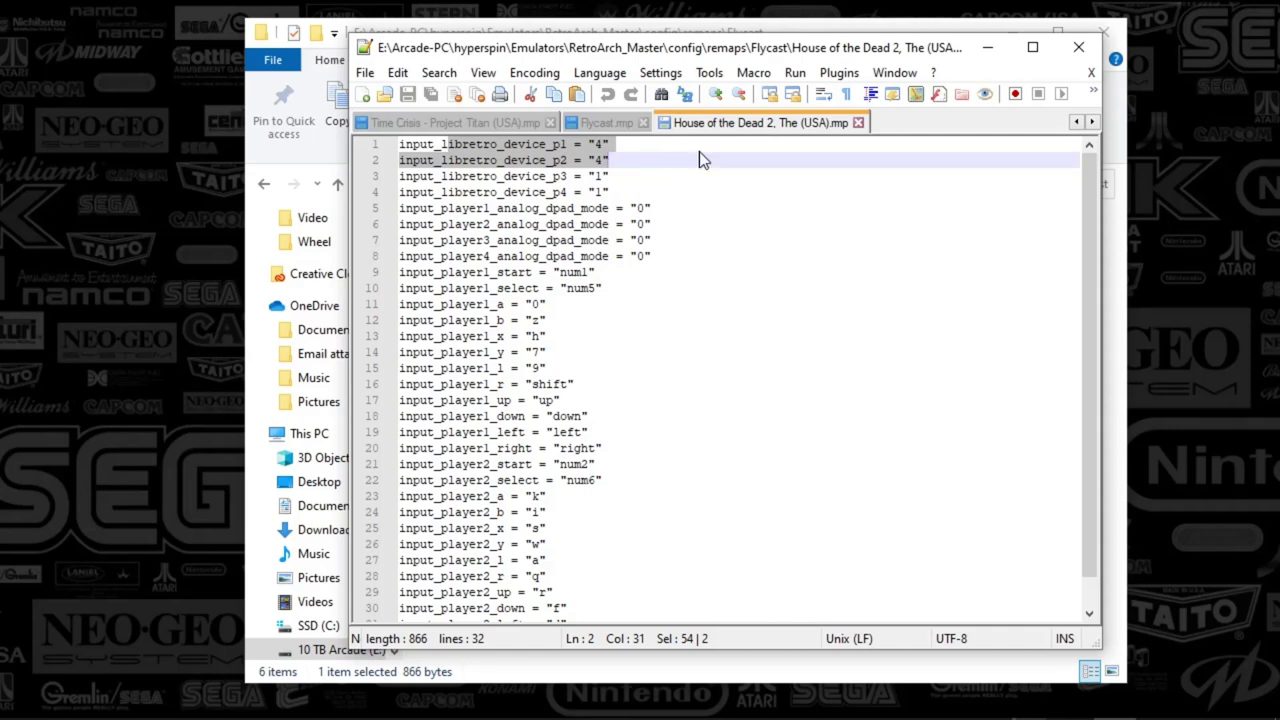
left_click_drag(512, 176, 617, 188)
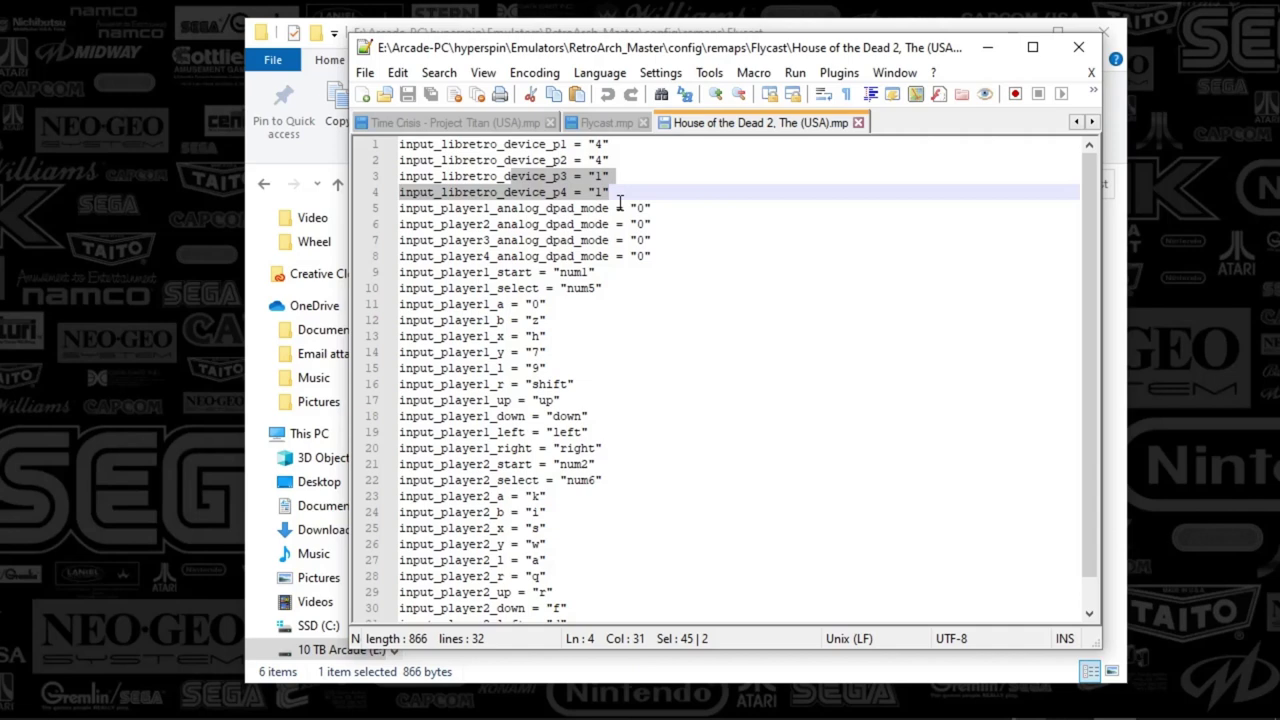
left_click(460, 160)
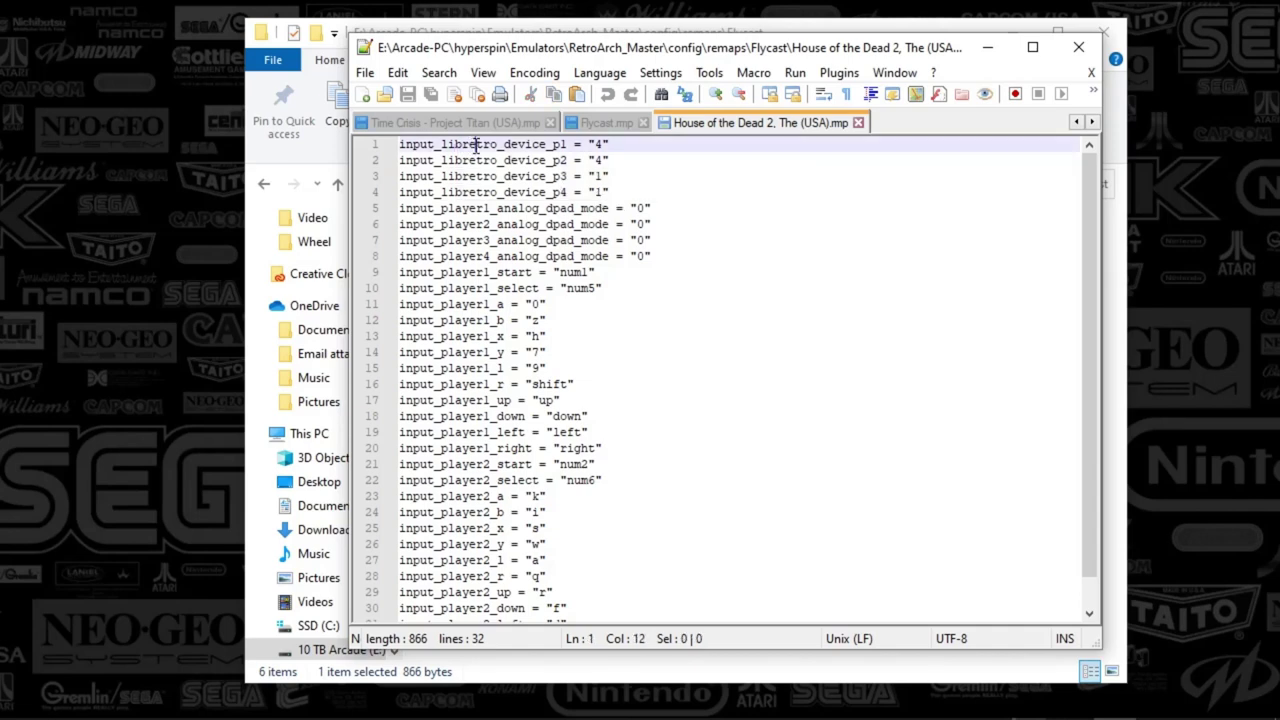
left_click_drag(476, 144, 622, 160)
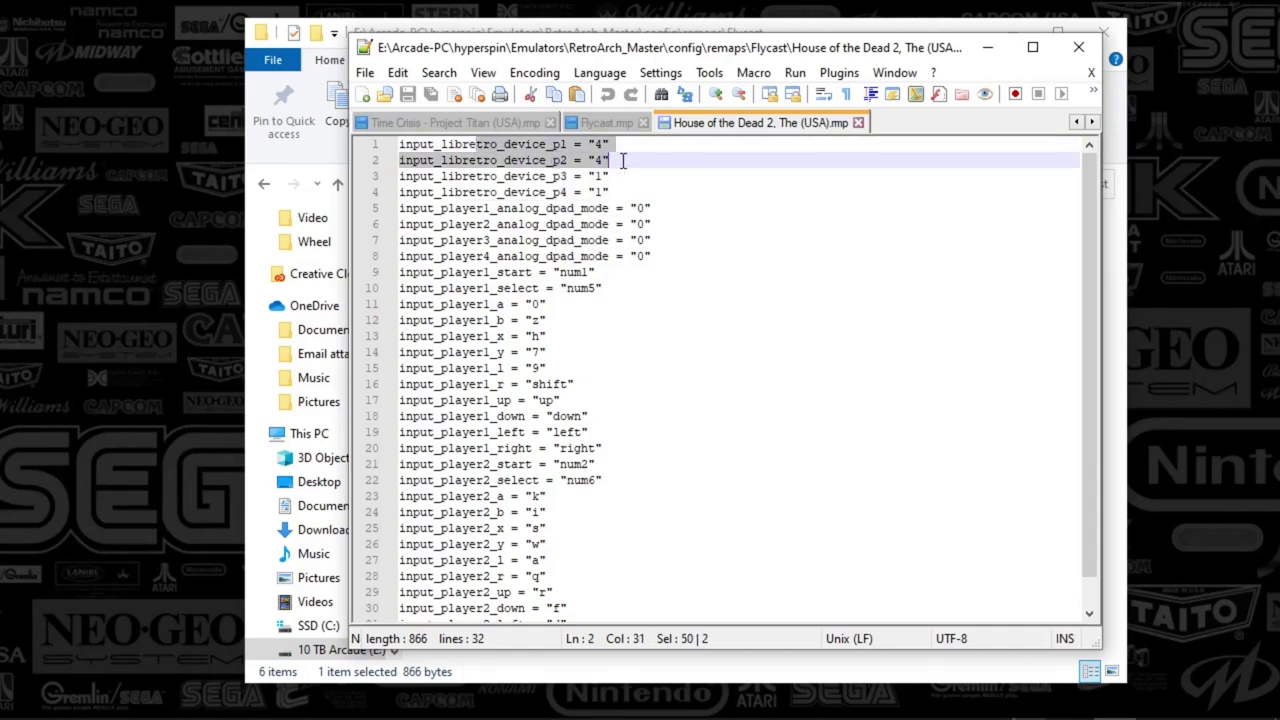
Step: Examine the player 1 button assignments in the House of the Dead 2 remap file, from the A button to Up
left_click_drag(399, 304, 506, 321)
left_click(427, 304)
left_click_drag(427, 304, 508, 322)
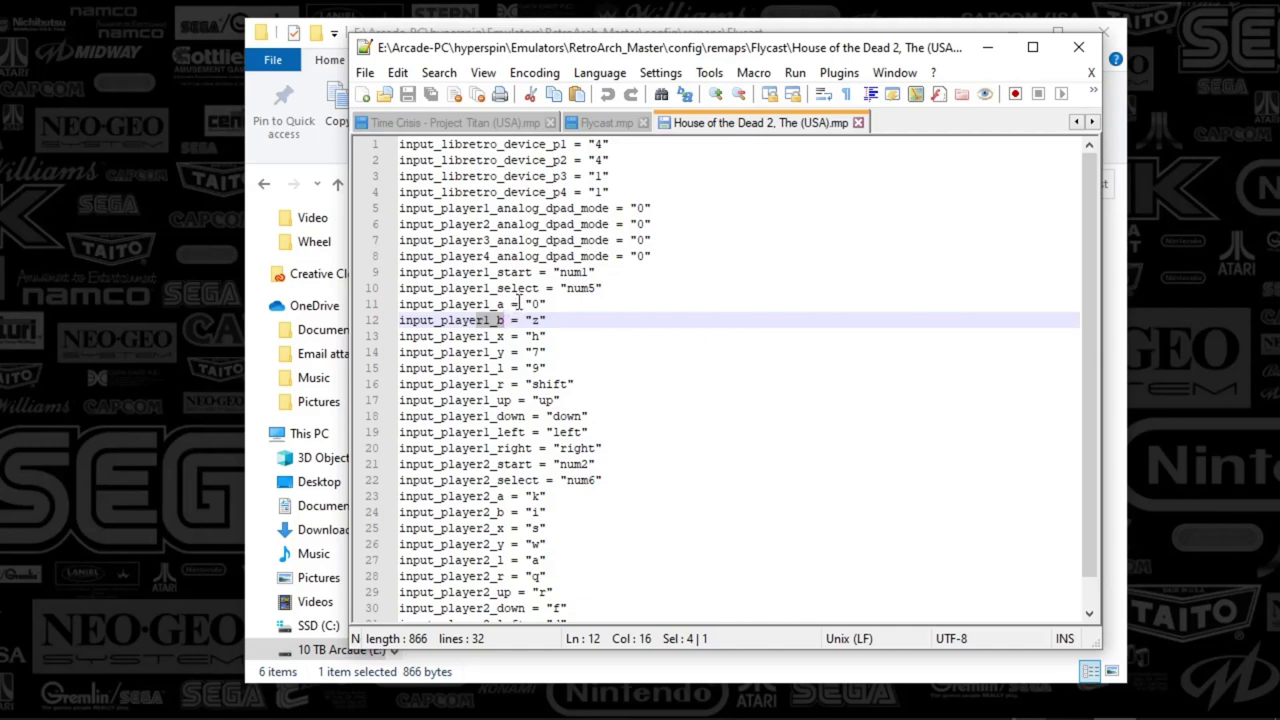
left_click_drag(511, 304, 548, 320)
left_click(571, 340)
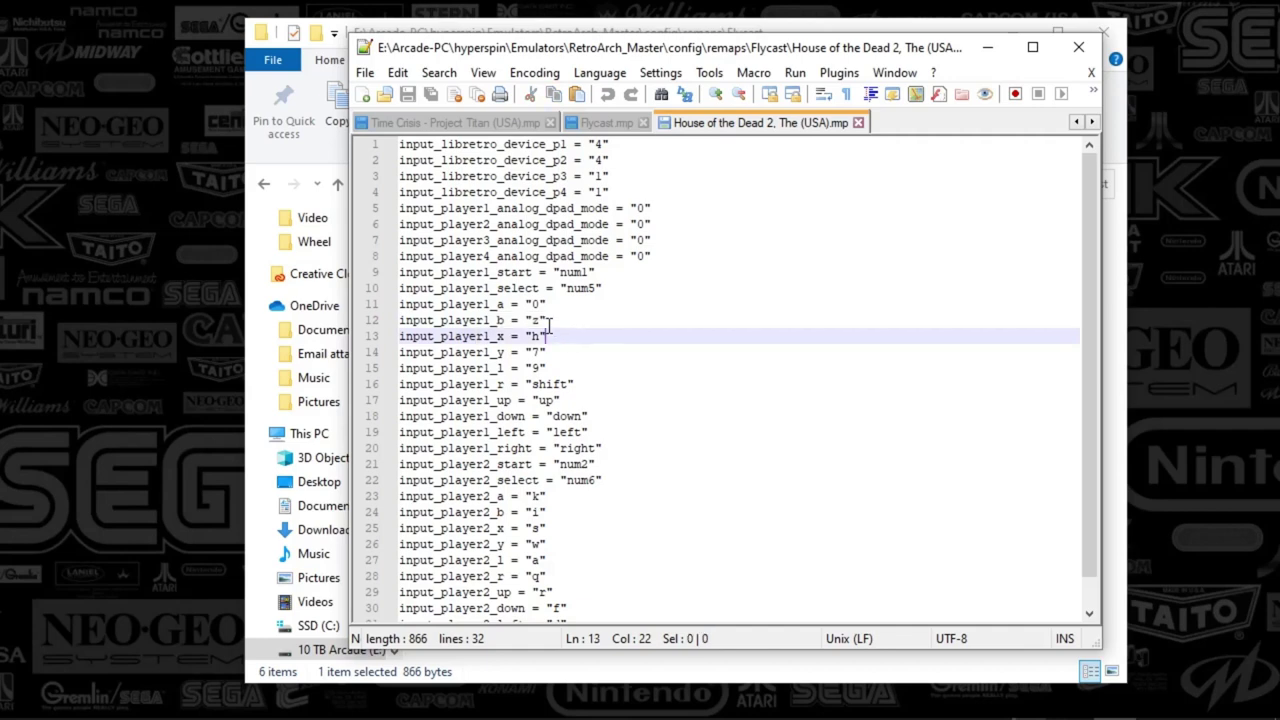
left_click_drag(428, 305, 561, 371)
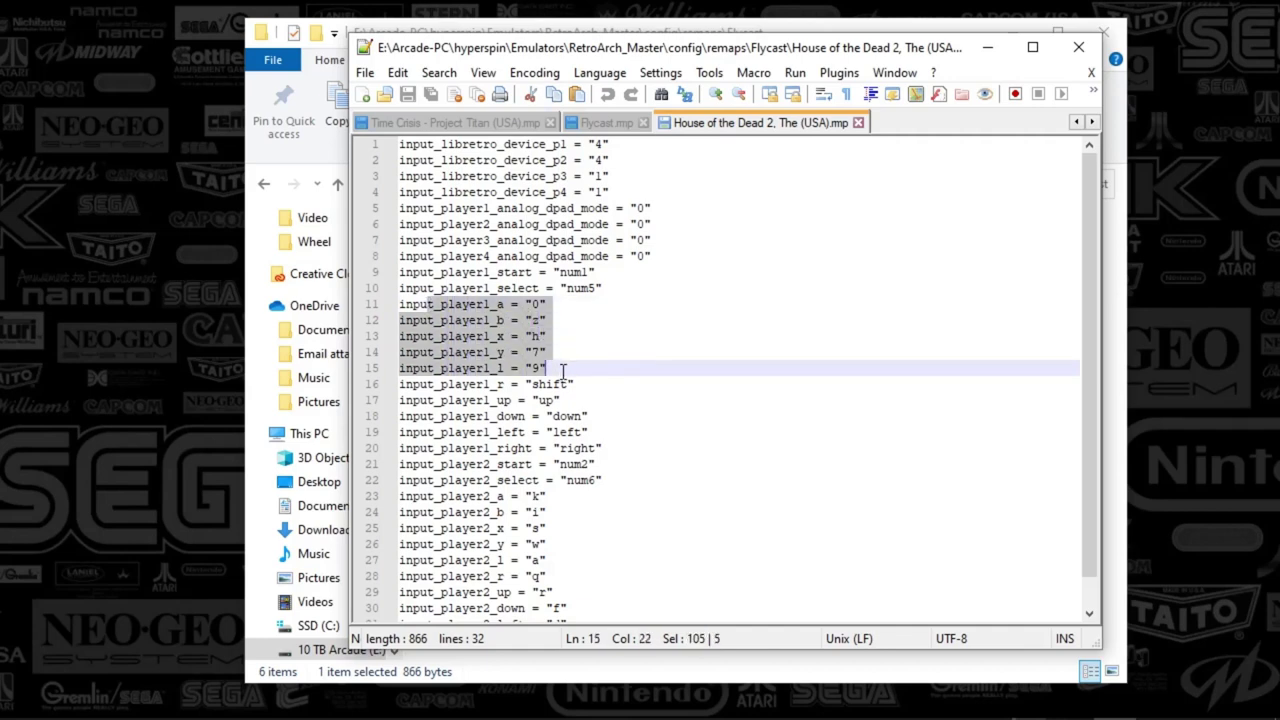
left_click(496, 304)
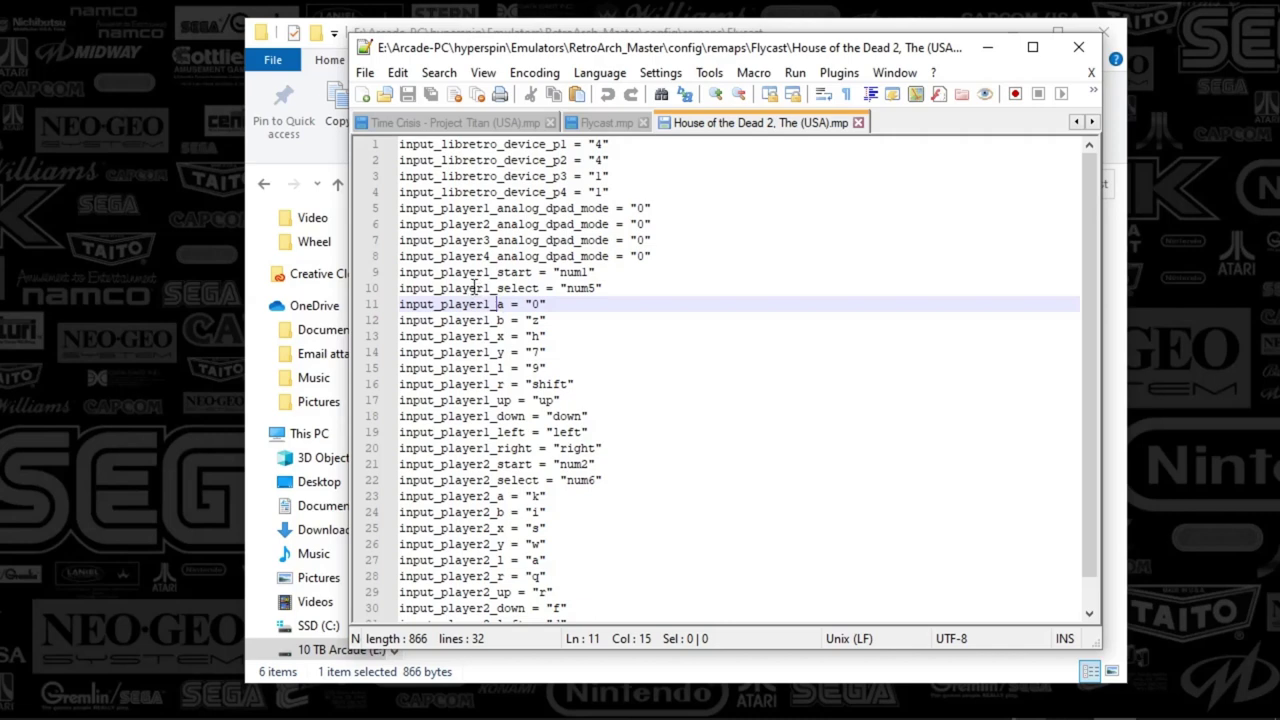
left_click_drag(463, 306, 597, 402)
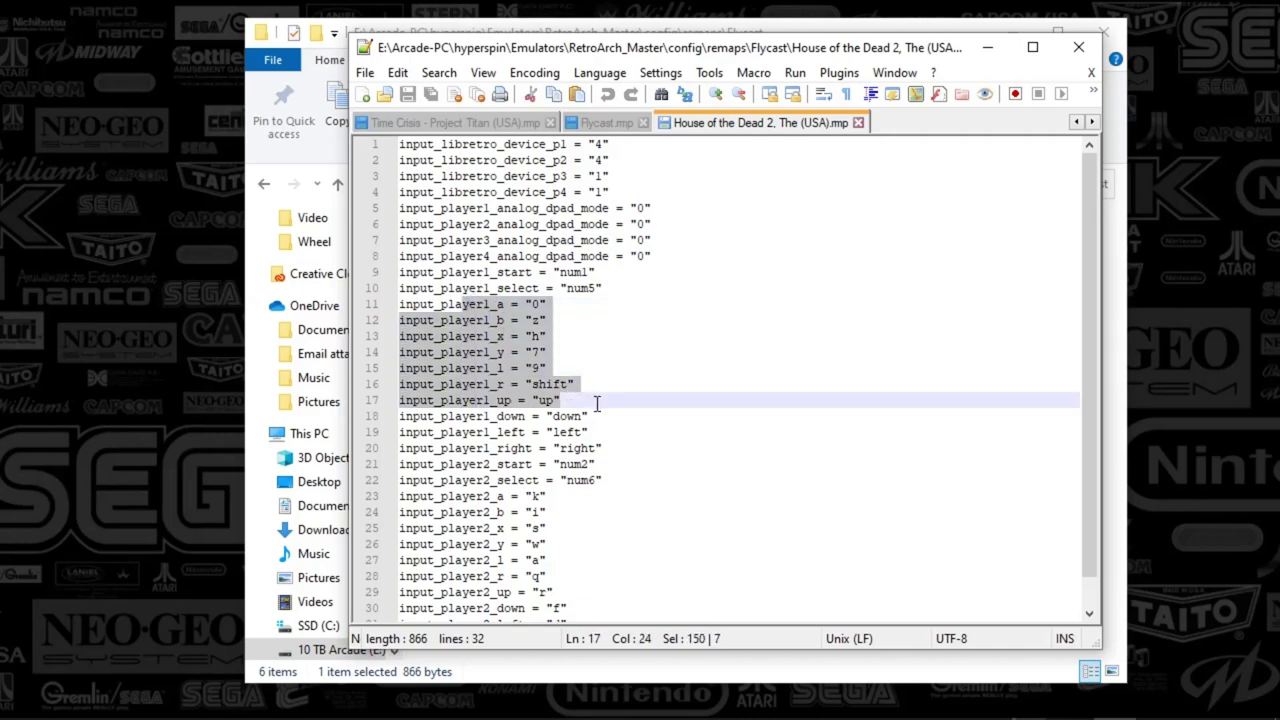
Step: Look over the player 2 key assignments at the end of the remap file and close Notepad++
left_click(530, 430)
left_click_drag(421, 466, 610, 625)
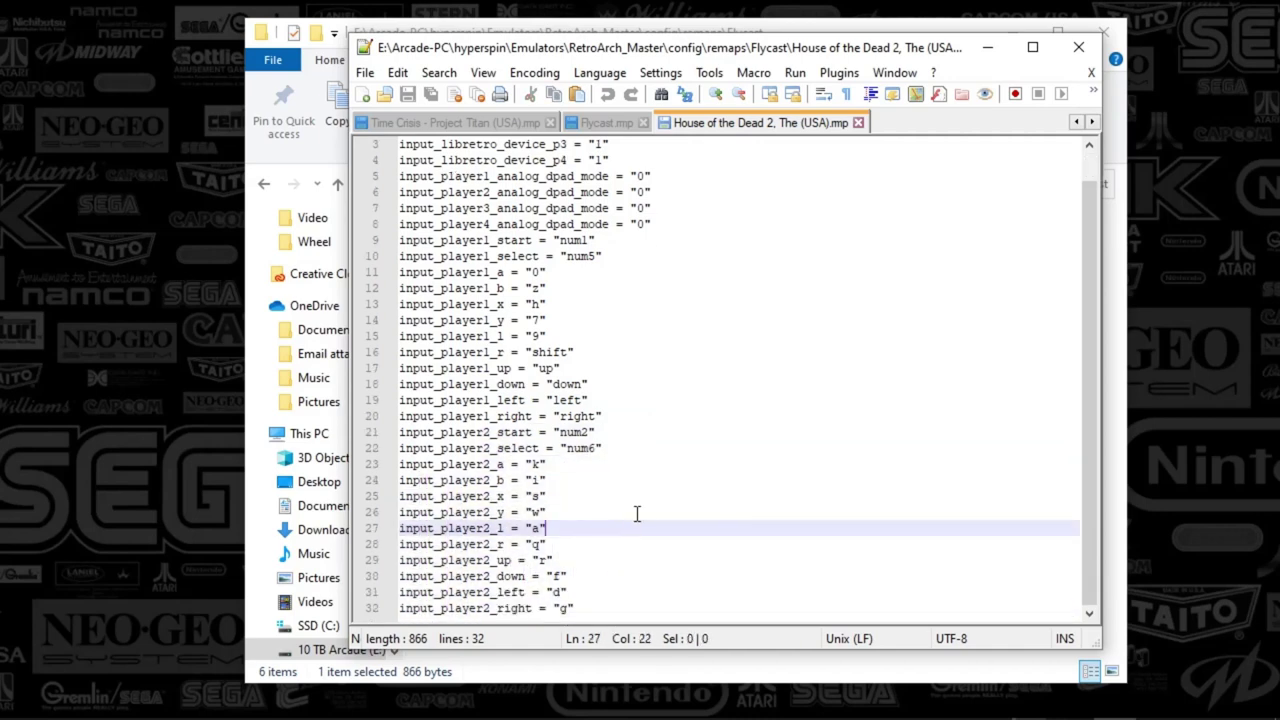
scroll(649, 495, "up", 1)
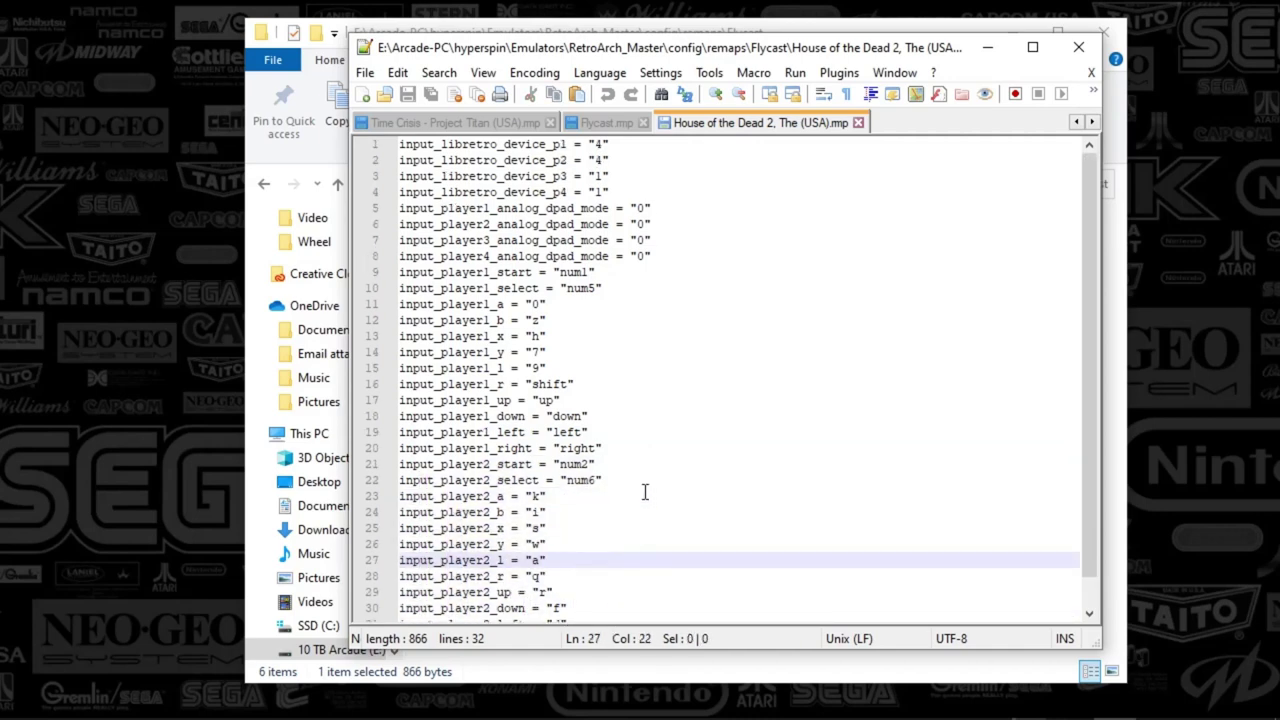
left_click(1066, 53)
left_click(577, 411)
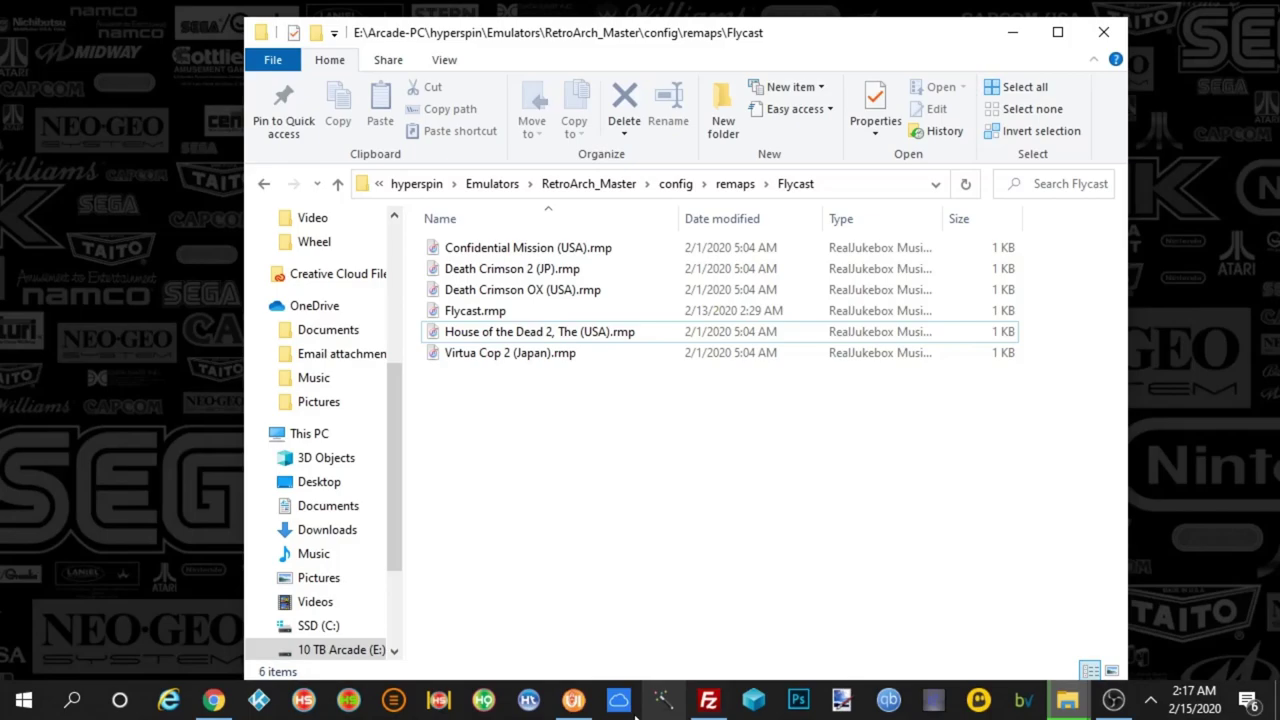
Step: Switch to RocketLauncherUI, find The House of the Dead 2 in the Sega Dreamcast game list and launch it
left_click(574, 700)
scroll(463, 445, "down", 20)
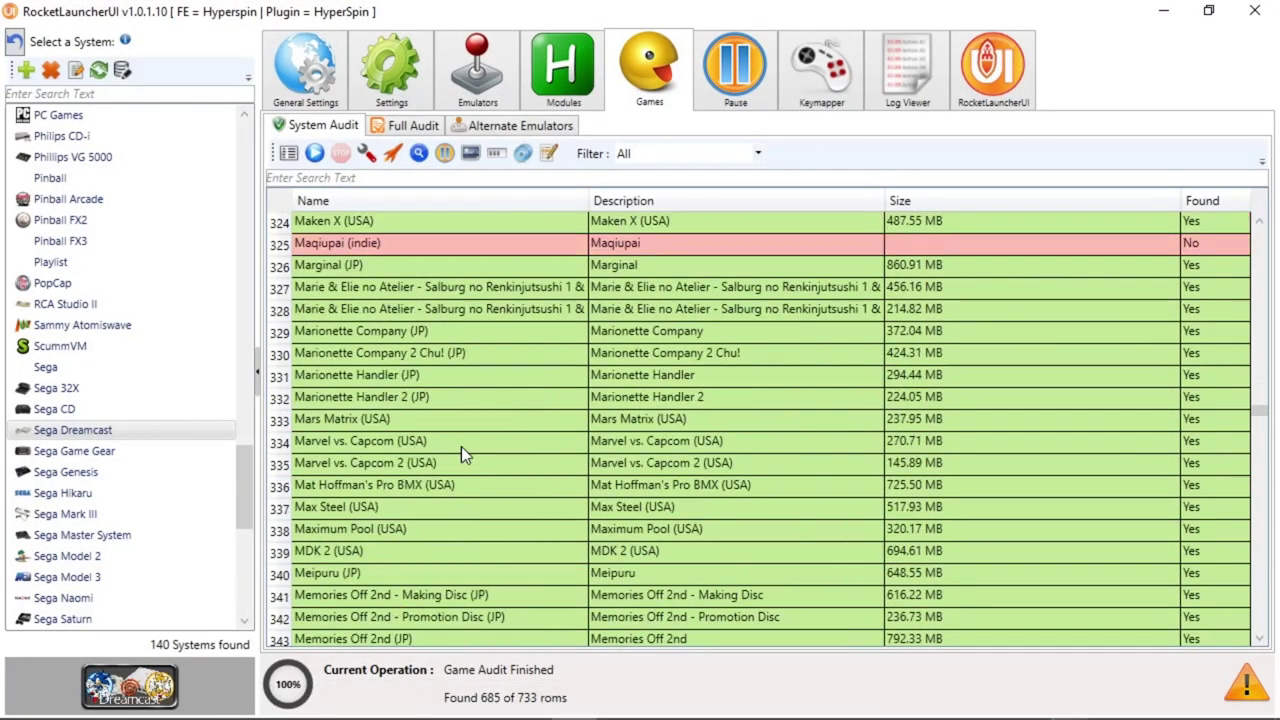
scroll(461, 446, "up", 20)
scroll(461, 446, "up", 7)
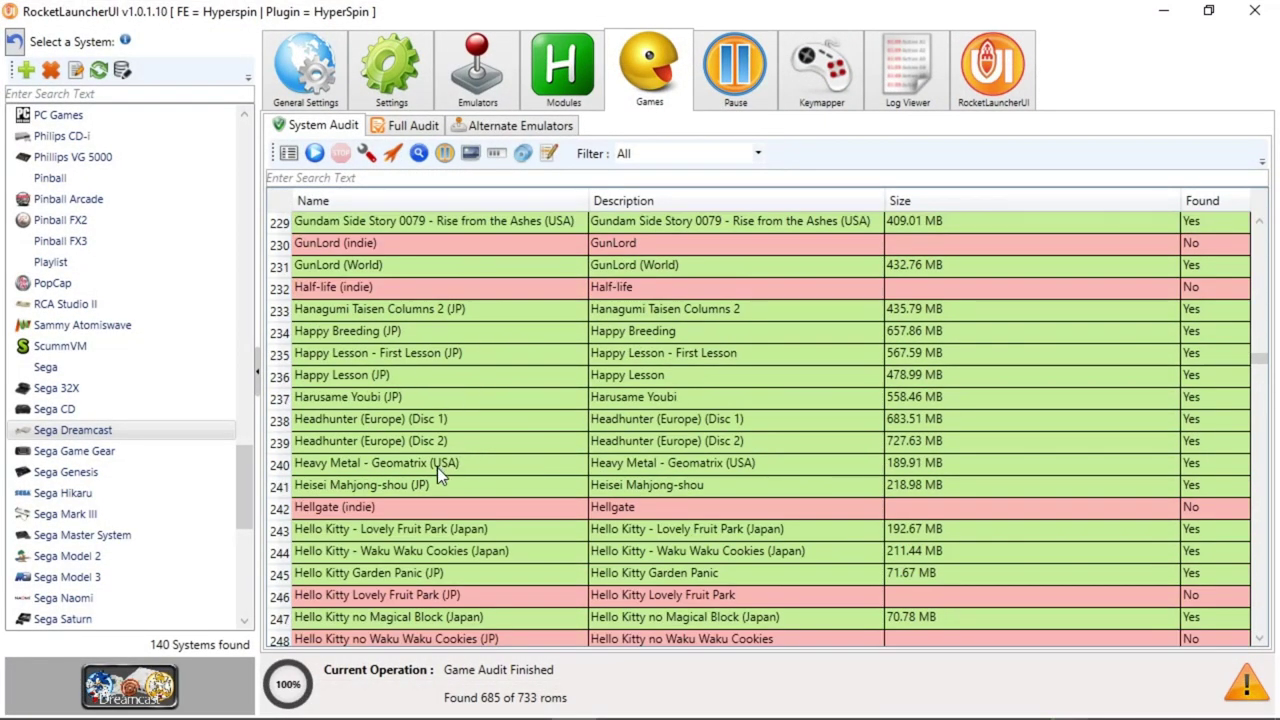
scroll(437, 467, "down", 7)
left_click(360, 314)
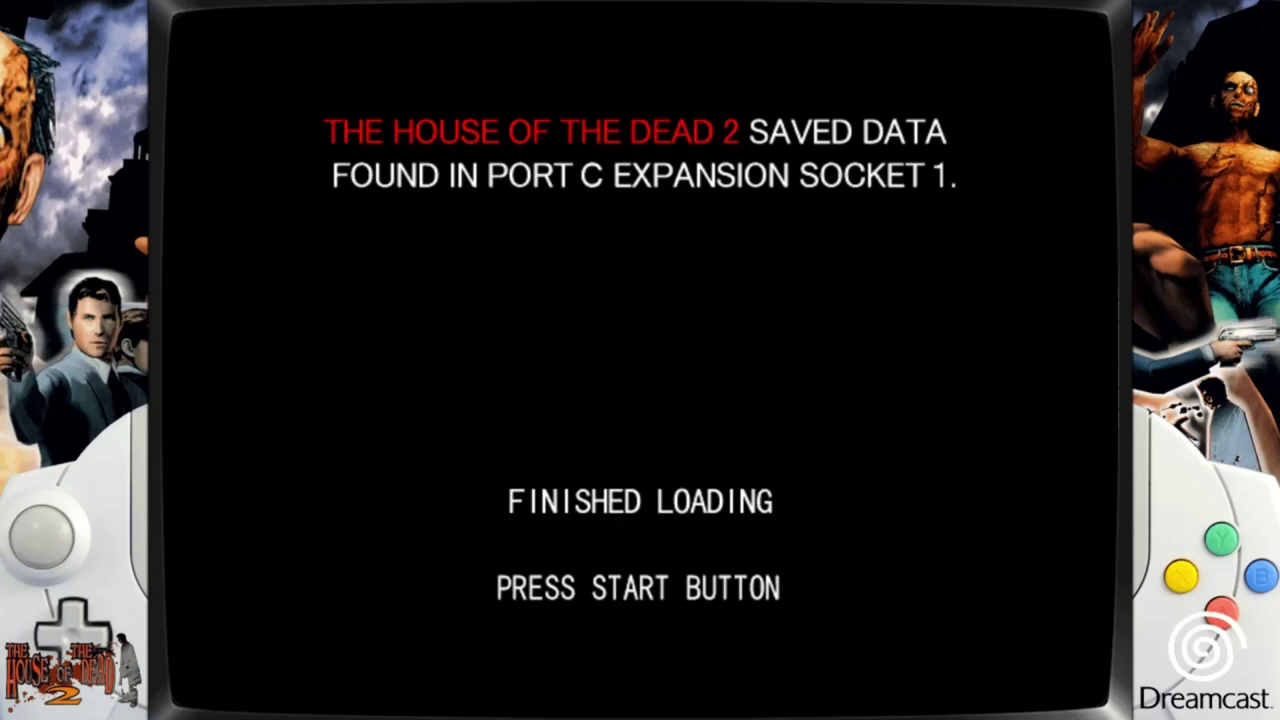
Step: Advance past the memory card messages and the title screen to start The House of the Dead 2
key("Return")
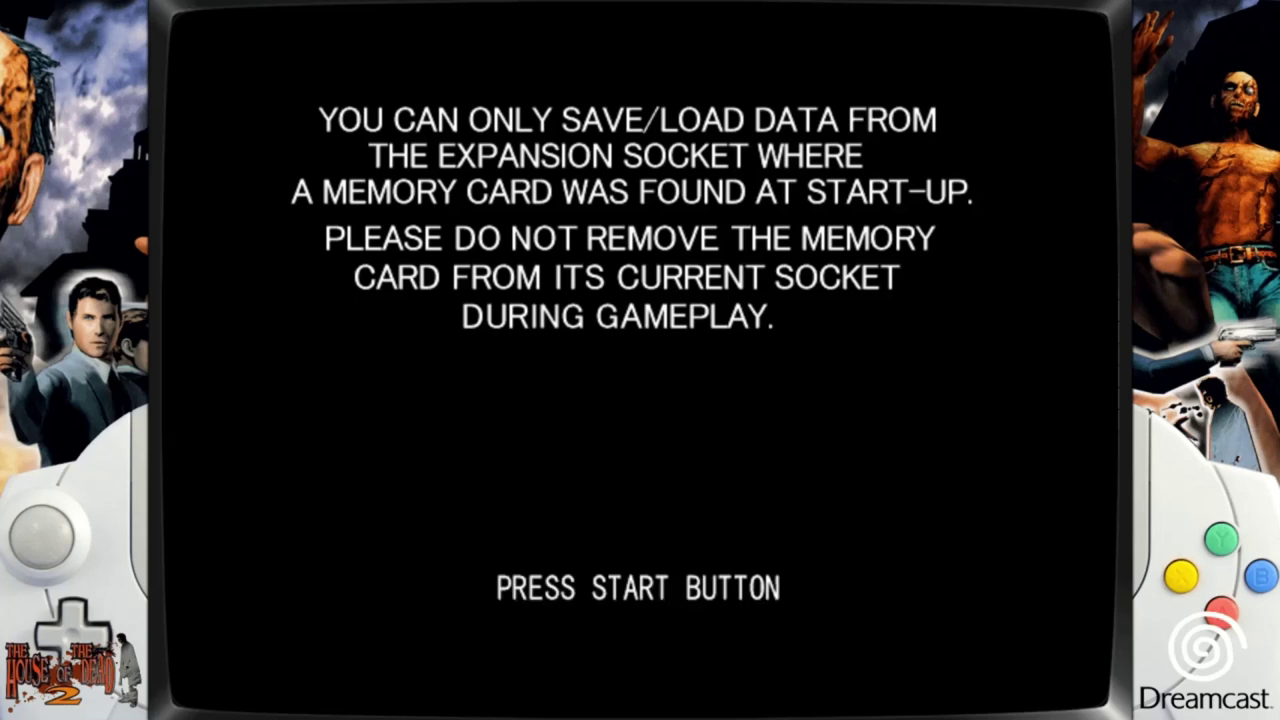
key("Return")
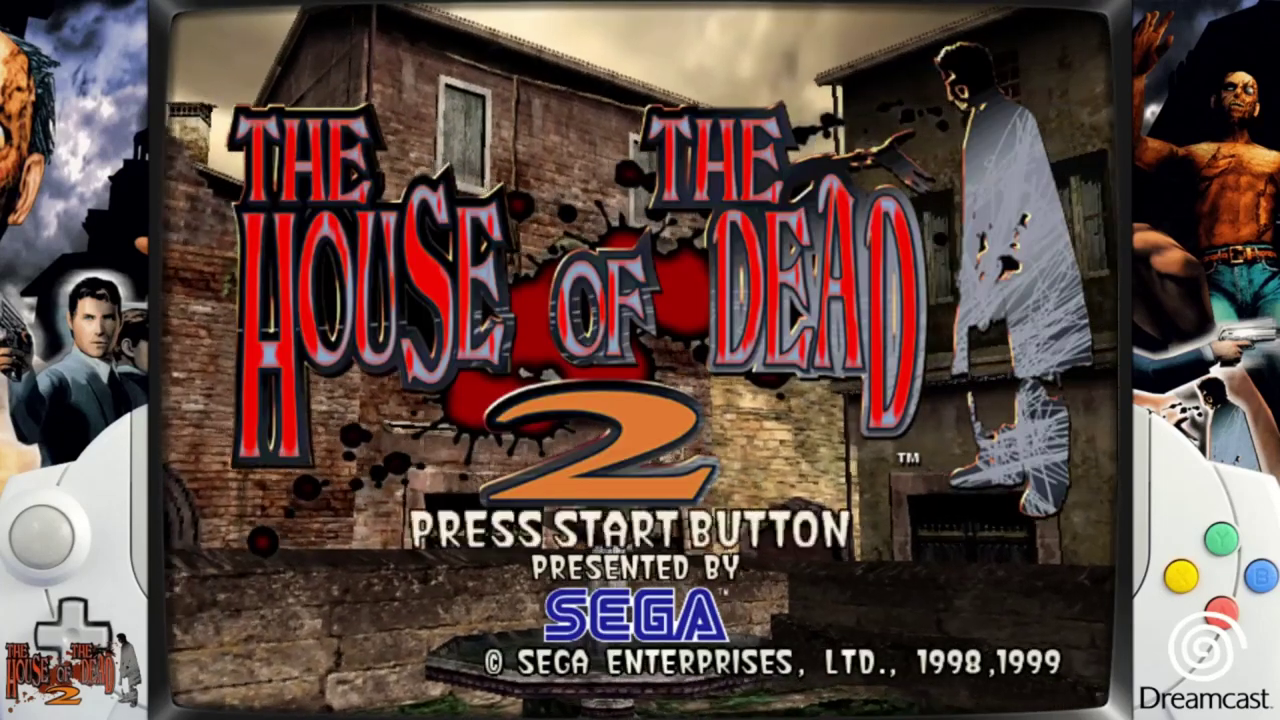
key("Return")
key("Return")
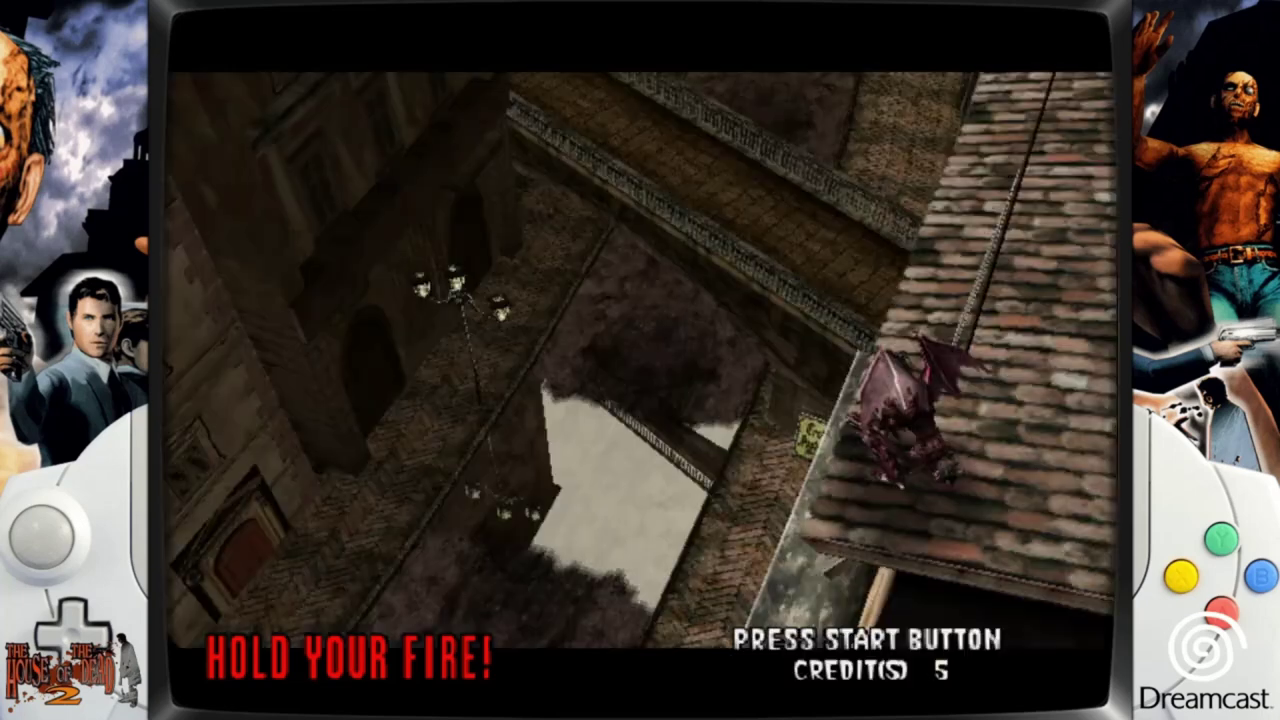
Step: Bring up RetroArch's Quick Menu over the running game and open the Flycast core options
key("F1")
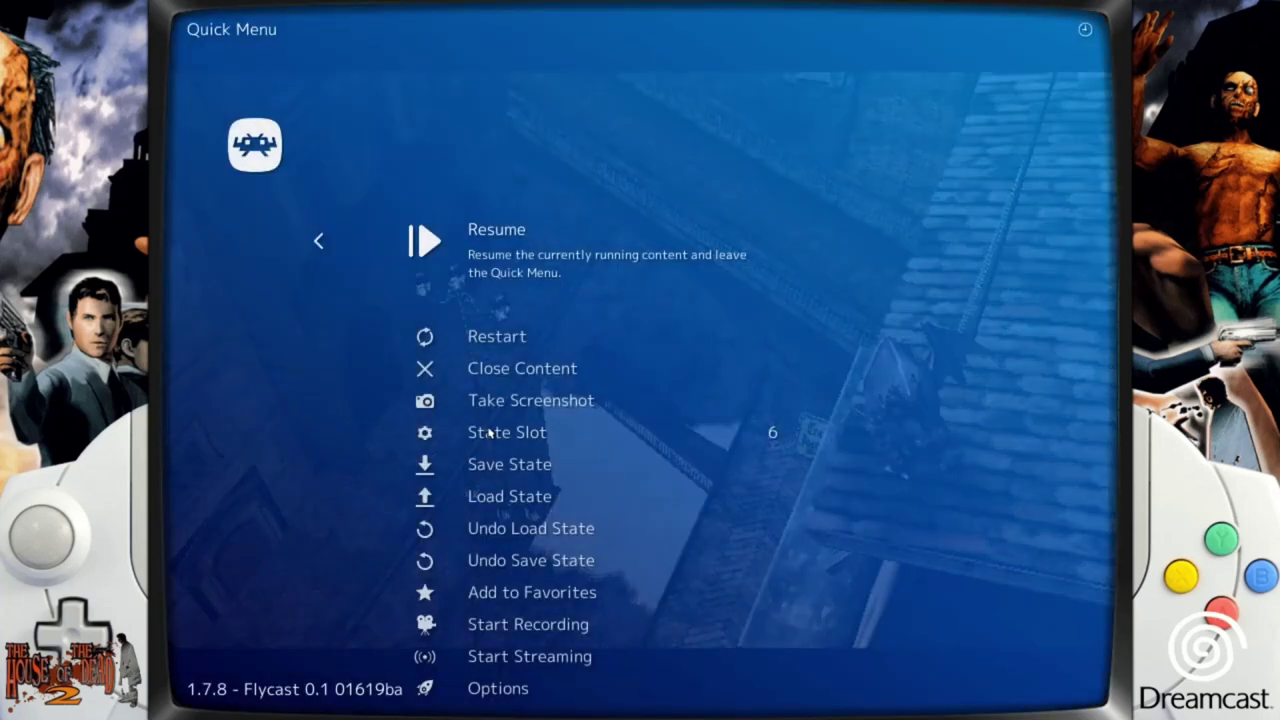
key("BackSpace")
key("Down")
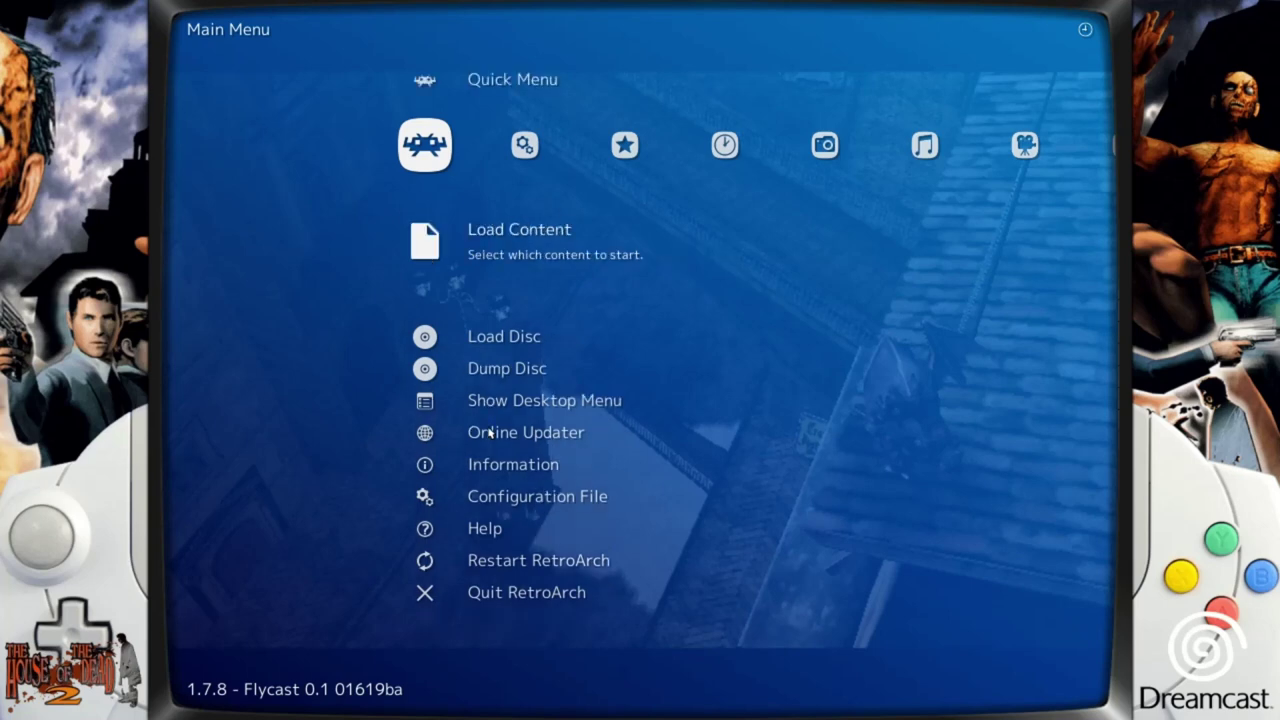
key("Up")
key("Return")
key("Down")
key("Down")
key("Down")
key("Down")
key("Down")
key("Down")
key("Down")
key("Down")
key("Down")
key("Down")
key("Down")
key("Down")
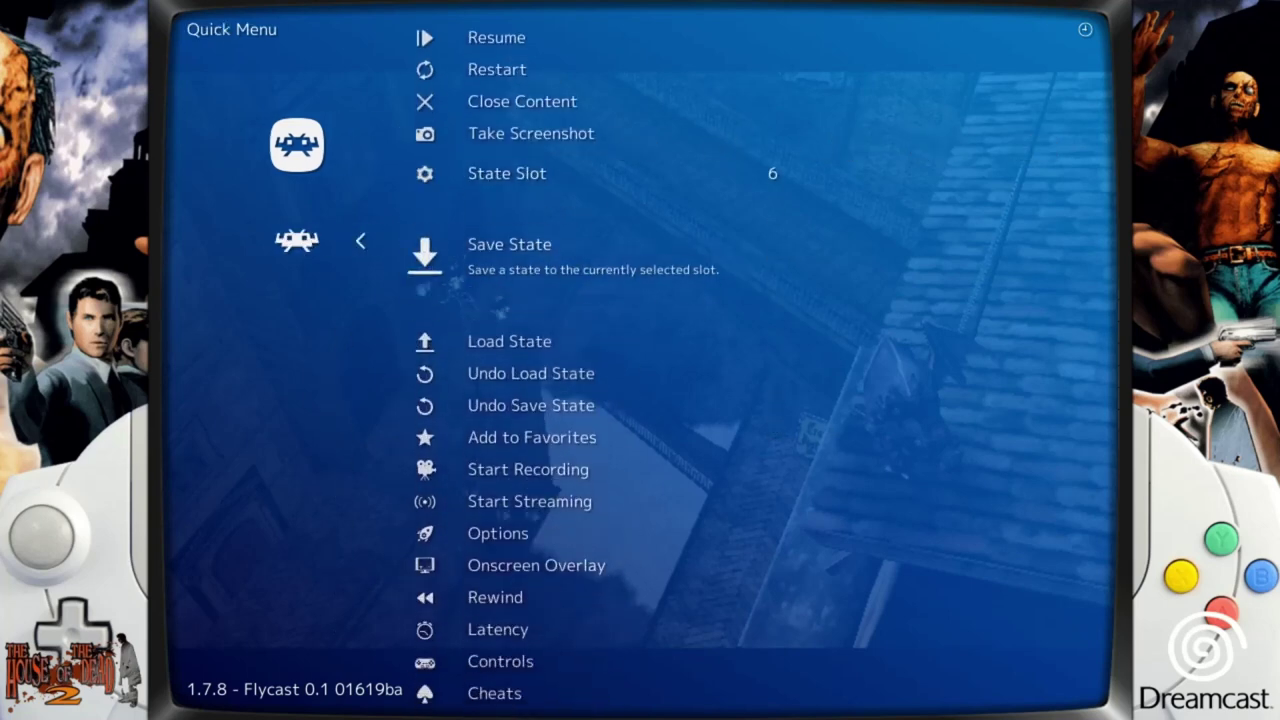
key("Return")
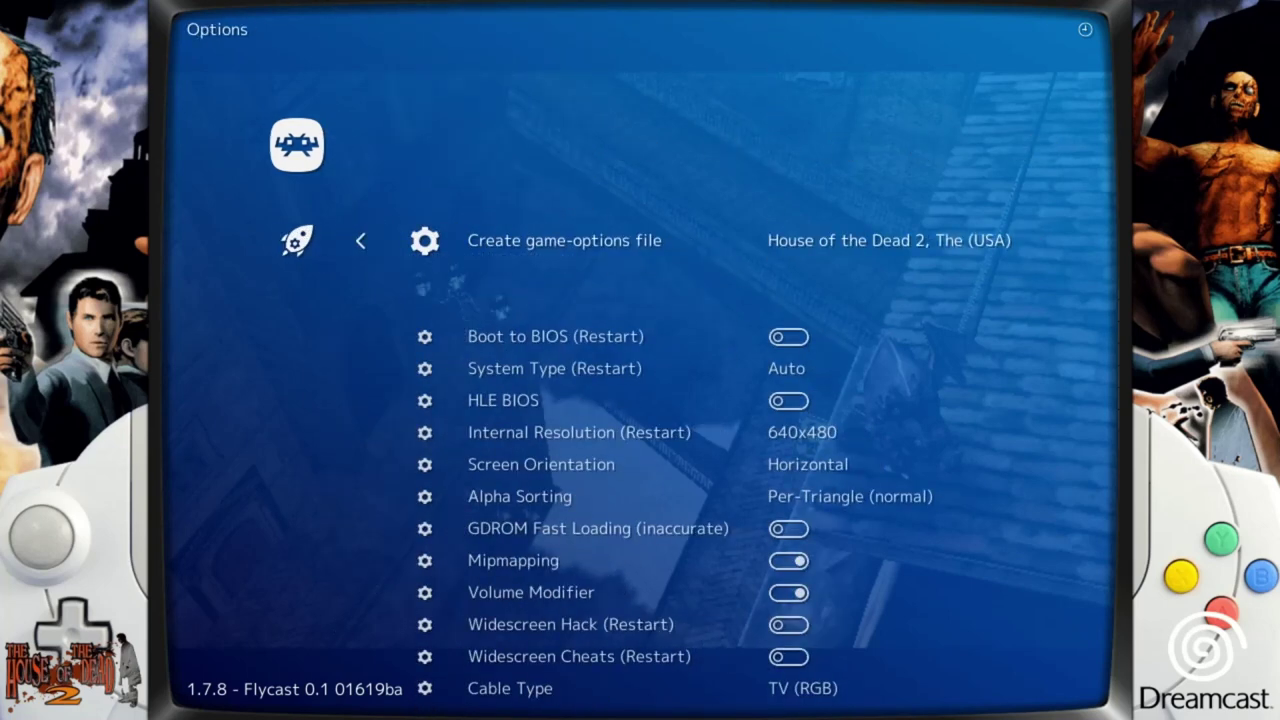
Step: Look through the Flycast core options from the game-options file entry to Screen Orientation, leaving the settings as they are
key("Down")
key("Down")
key("Up")
key("Up")
key("Down")
key("Down")
key("Down")
key("Down")
key("Down")
key("Down")
key("Down")
key("Down")
key("Down")
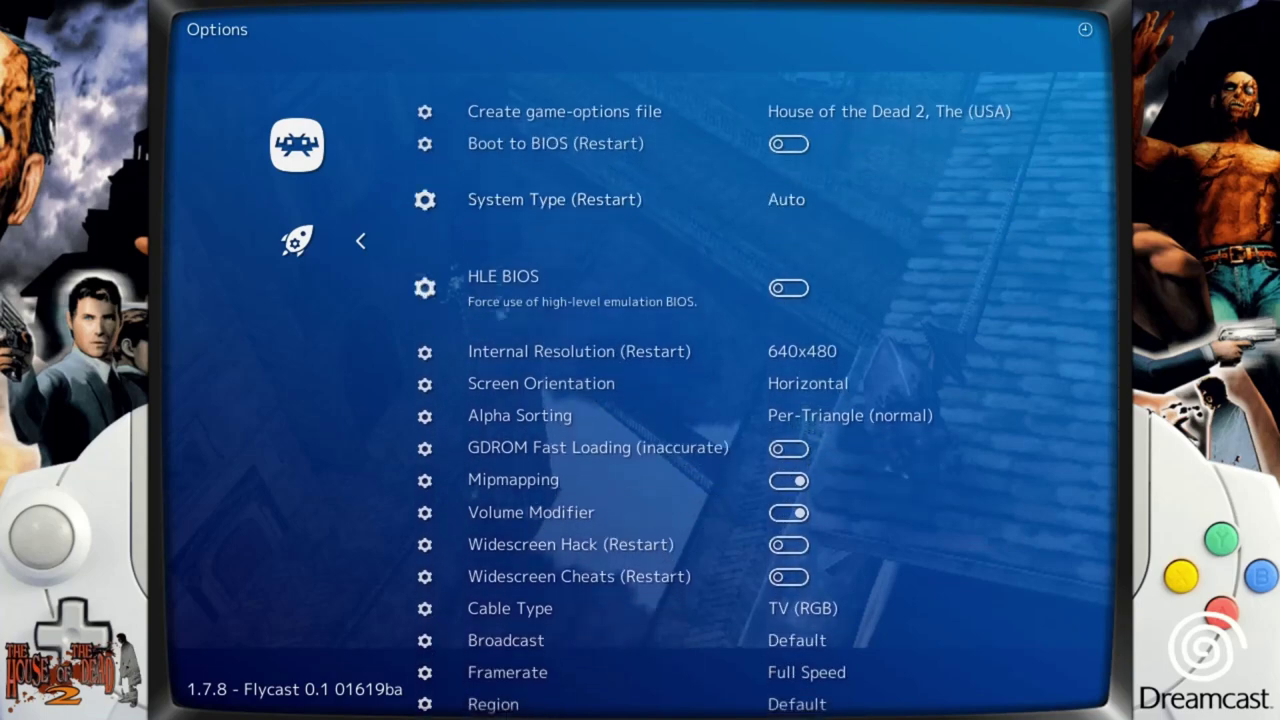
key("Up")
key("Up")
key("Up")
key("Up")
key("Up")
key("Up")
key("Up")
key("Up")
key("Up")
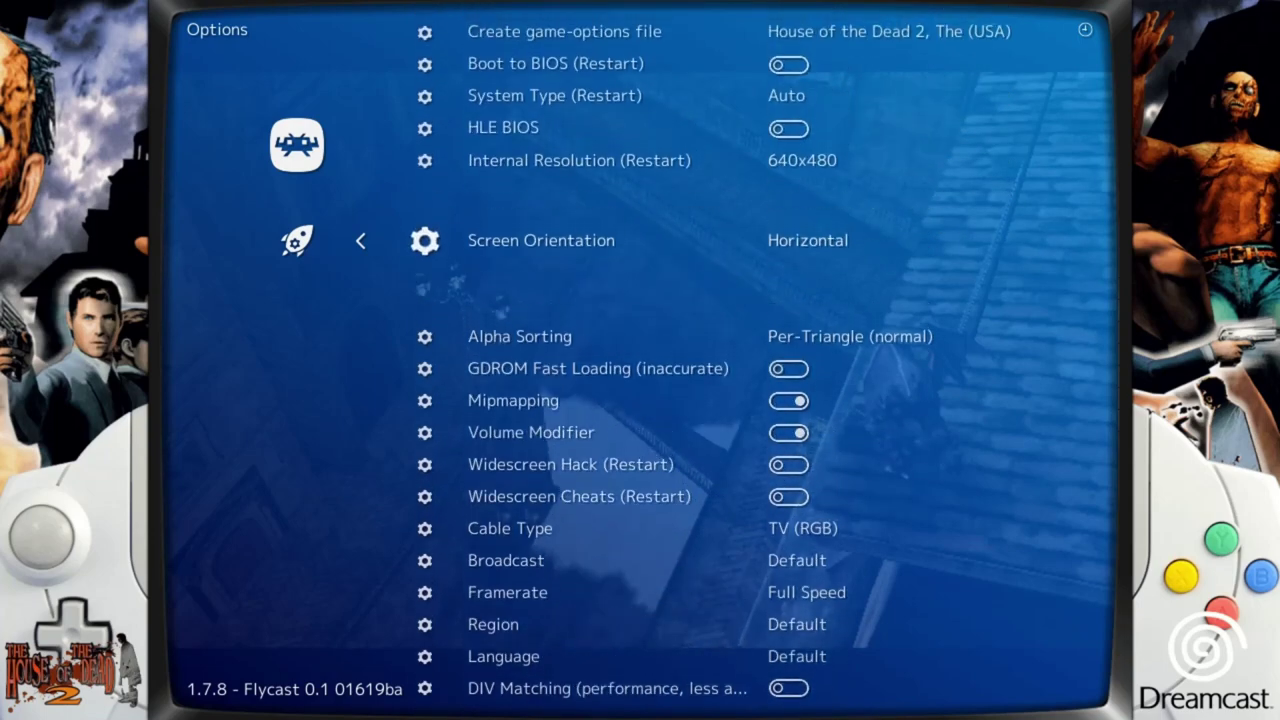
key("BackSpace")
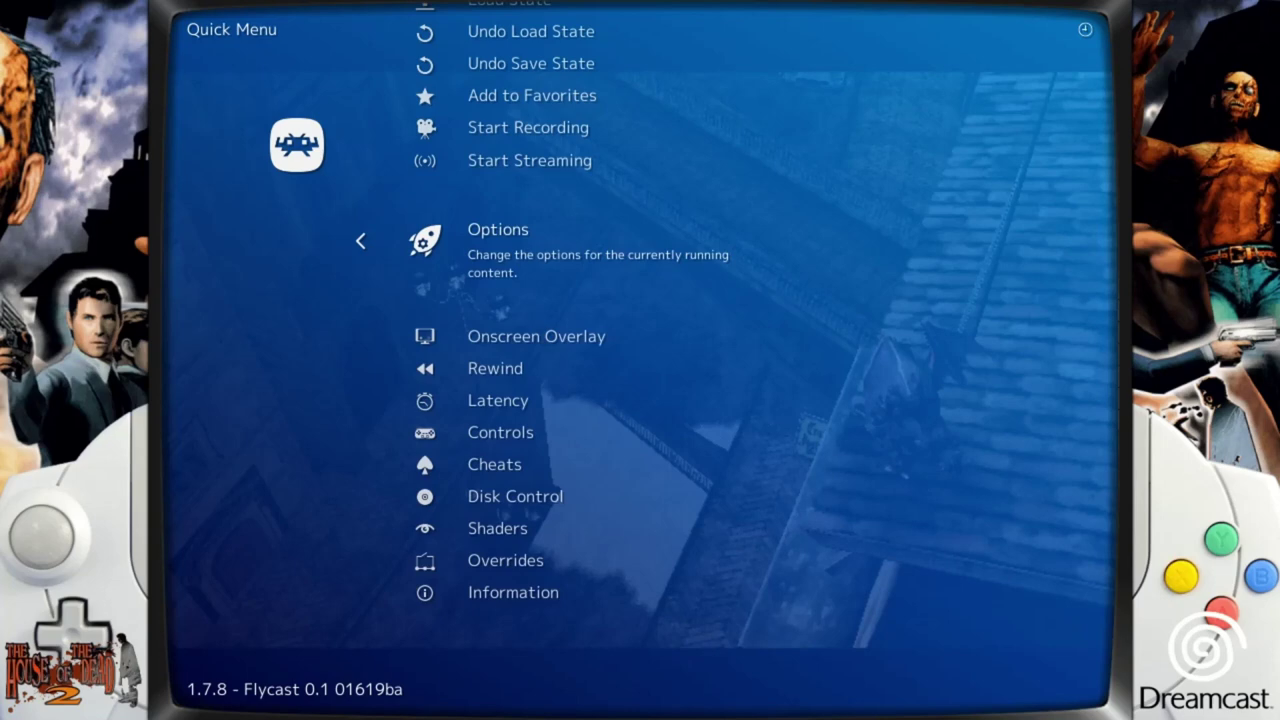
Step: Check the device types assigned to User 1 and User 2 in the game's Controls settings
key("Down")
key("Down")
key("Down")
key("Down")
key("Return")
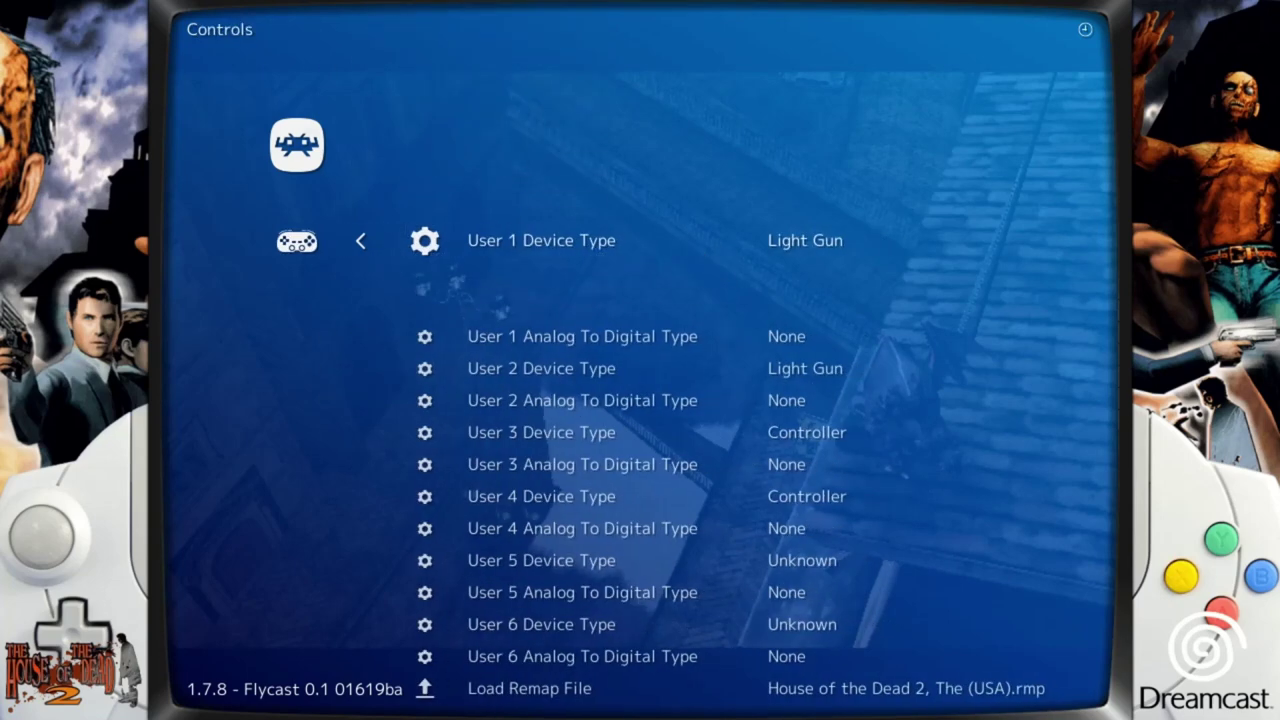
key("Down")
key("Down")
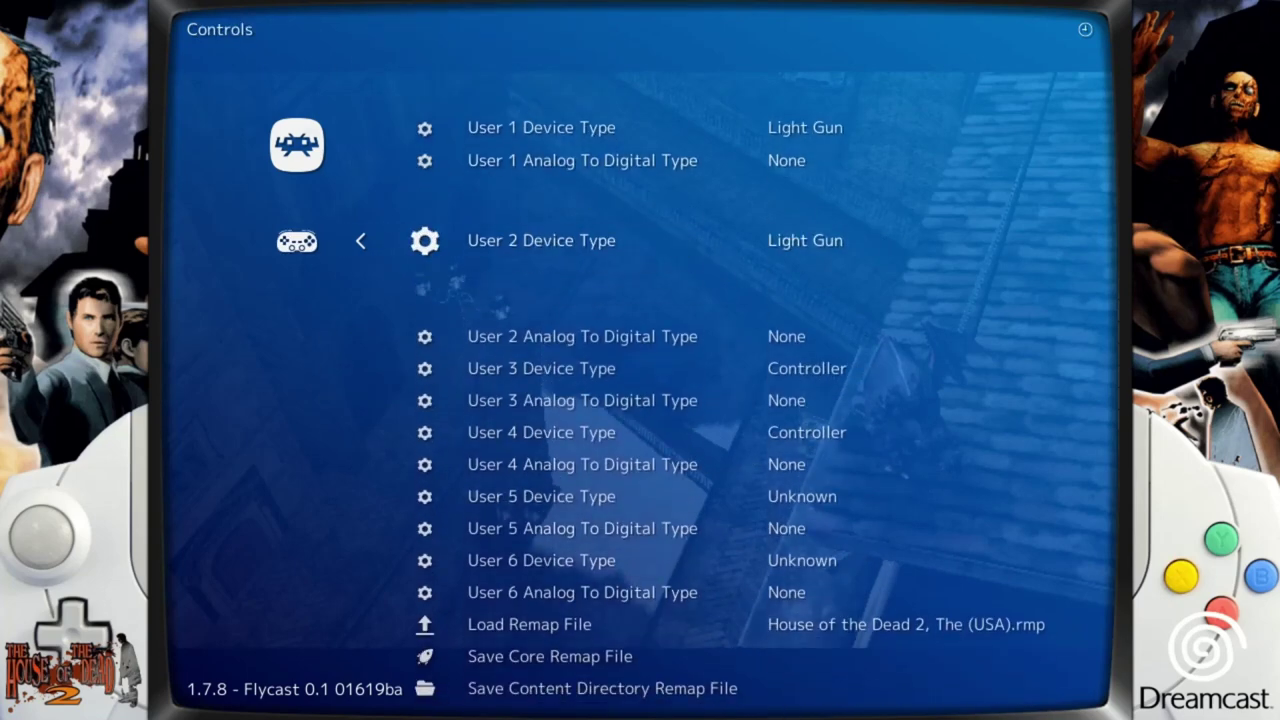
key("BackSpace")
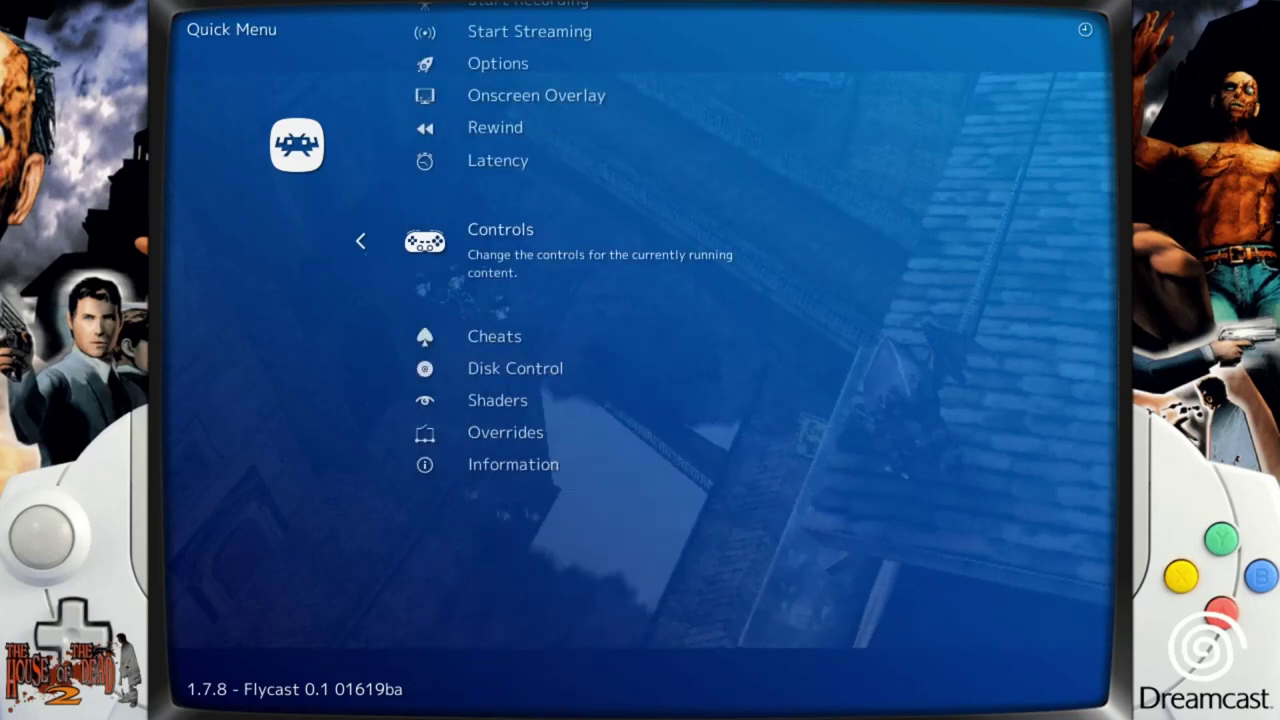
Step: Leave the RetroArch menu and minimize RocketLauncherUI to return to the Flycast remaps folder in File Explorer
key("BackSpace")
key("F1")
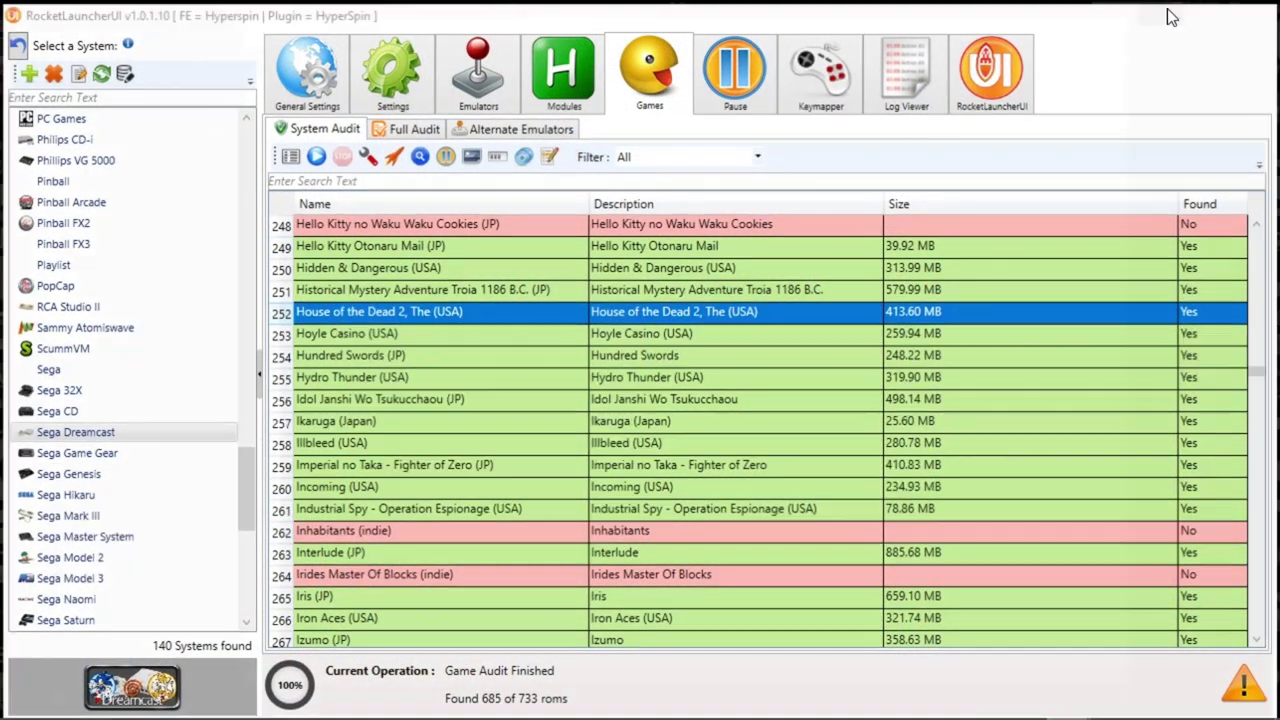
left_click(1168, 16)
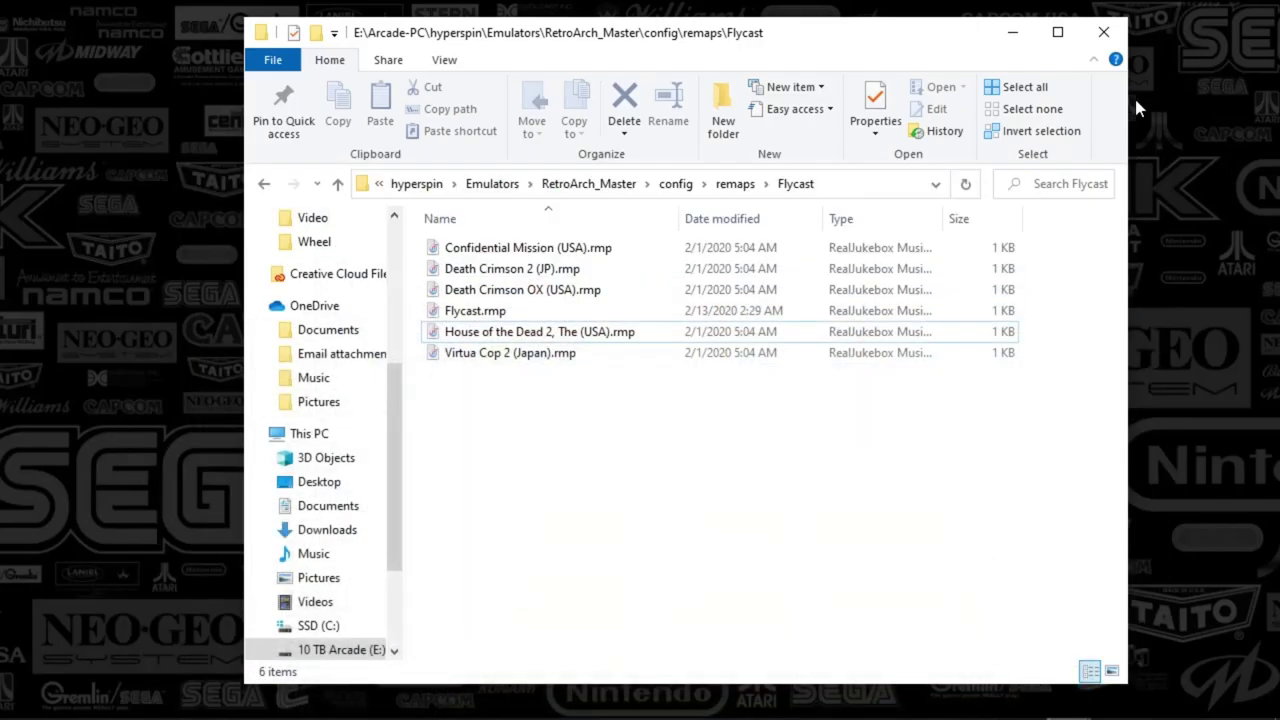